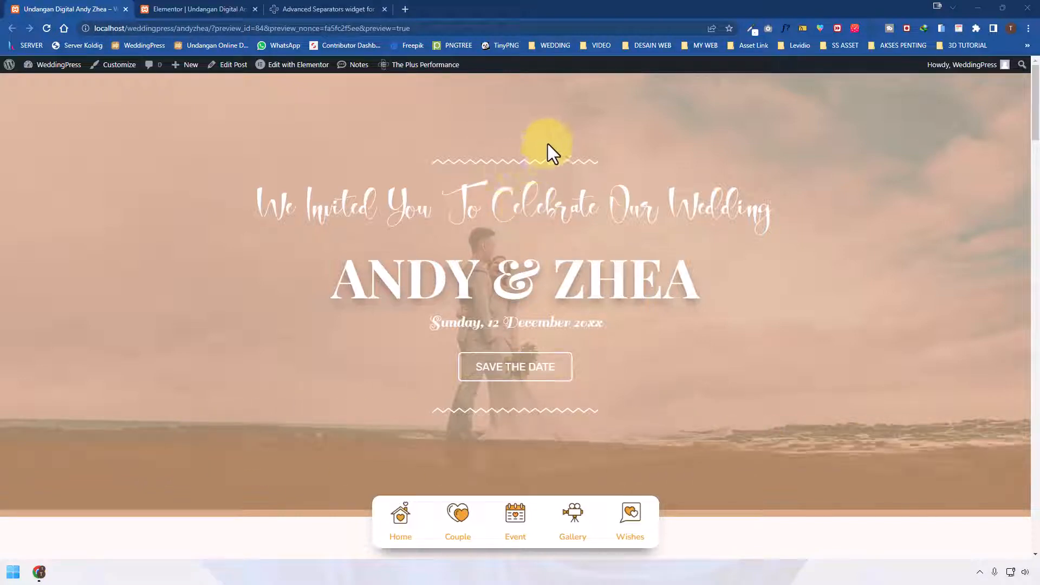
Examine the animated wave separator at the lower edge of the hero section in the wedding invitation preview
{"action": "scroll", "coordinate": [587, 171], "scroll_direction": "down", "scroll_amount": 5}
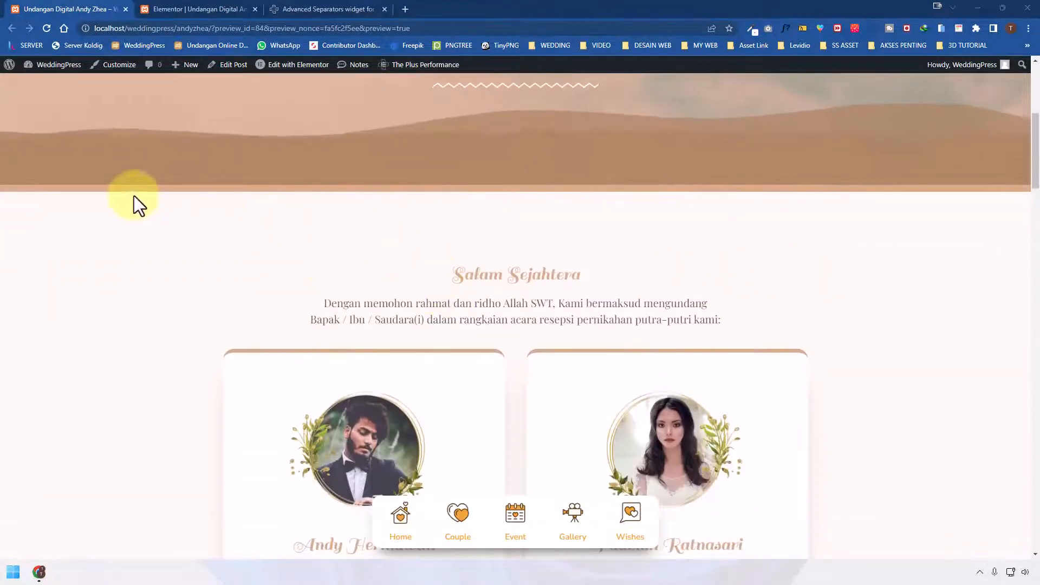
{"action": "scroll", "coordinate": [693, 228], "scroll_direction": "up", "scroll_amount": 3}
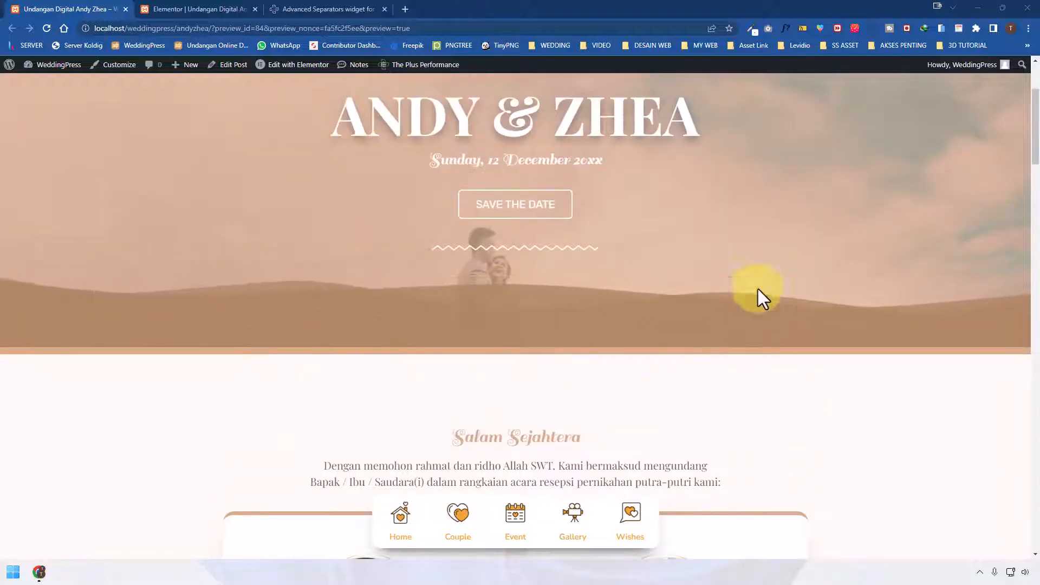
{"action": "scroll", "coordinate": [508, 327], "scroll_direction": "up", "scroll_amount": 1}
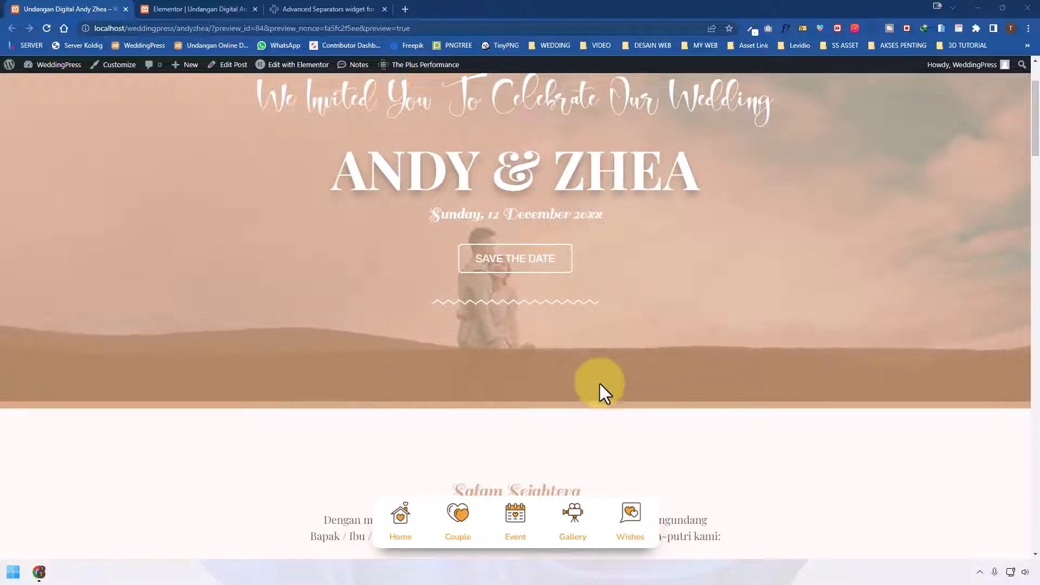
{"action": "scroll", "coordinate": [596, 388], "scroll_direction": "up", "scroll_amount": 2}
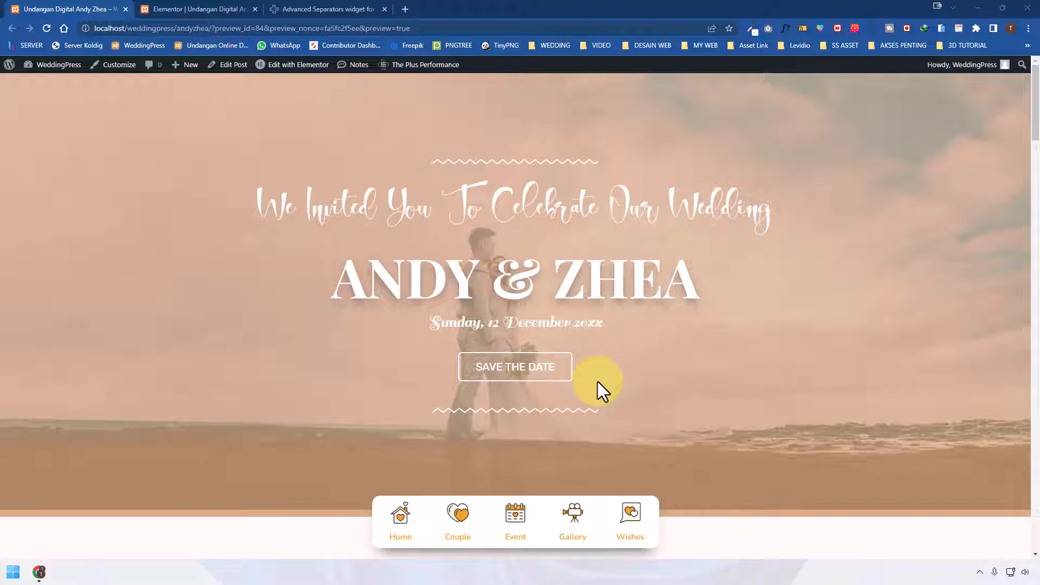
{"action": "scroll", "coordinate": [597, 381], "scroll_direction": "down", "scroll_amount": 2}
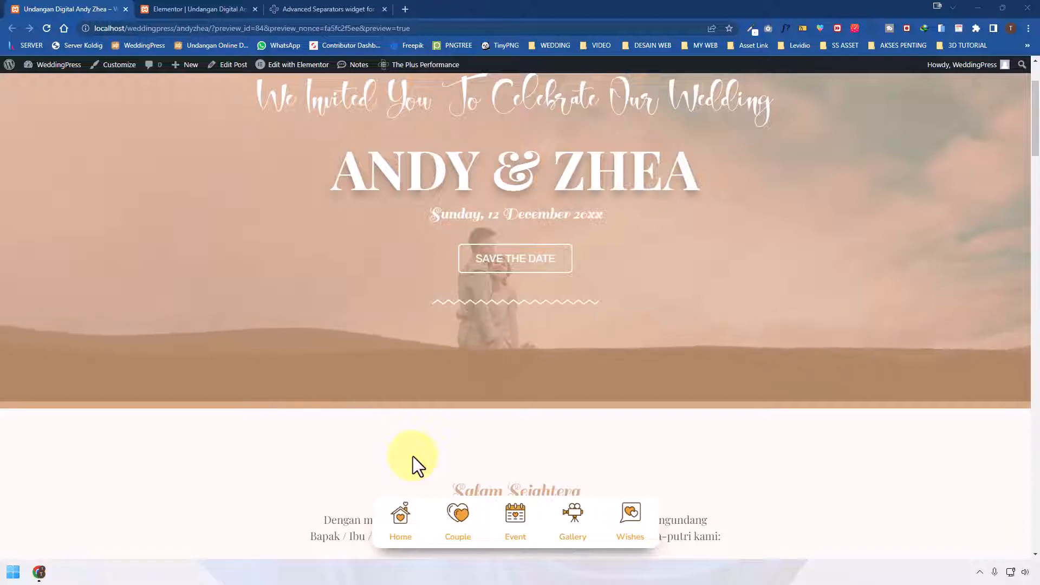
Switch to the Elementor editor and open the shape divider settings of the countdown section
{"action": "left_click", "coordinate": [154, 9]}
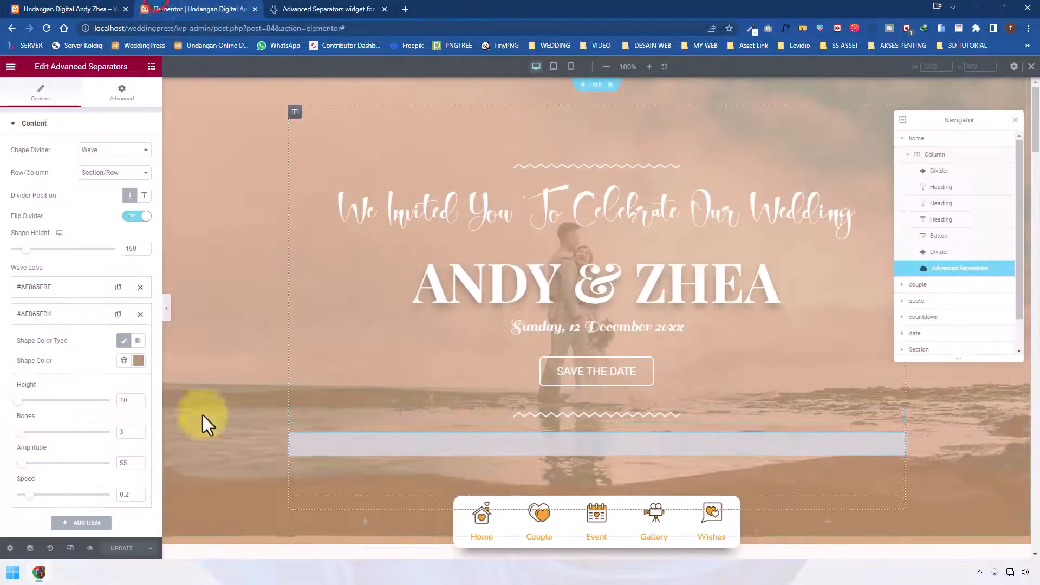
{"action": "scroll", "coordinate": [754, 336], "scroll_direction": "down", "scroll_amount": 15}
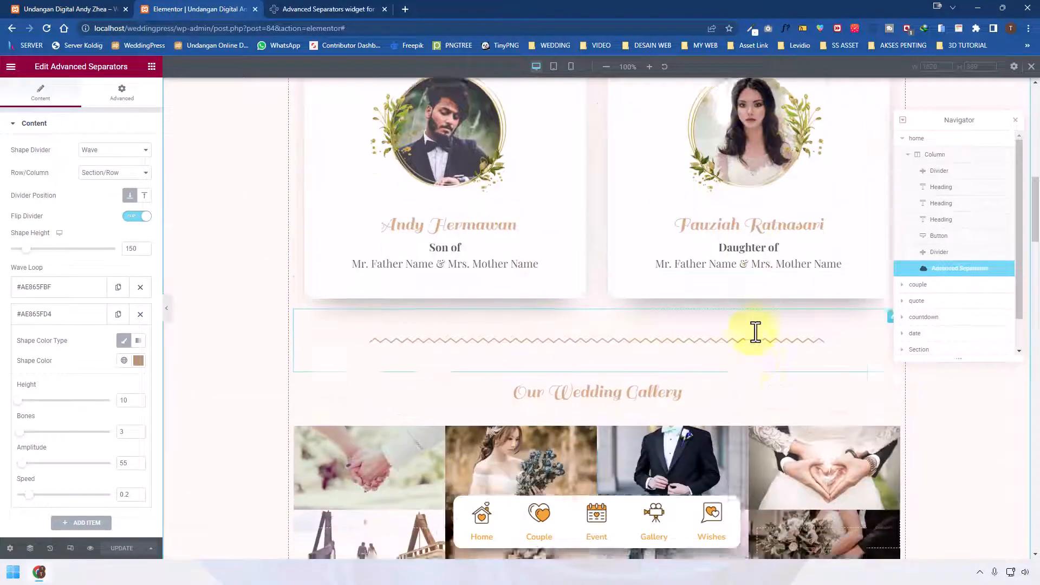
{"action": "scroll", "coordinate": [580, 339], "scroll_direction": "down", "scroll_amount": 7}
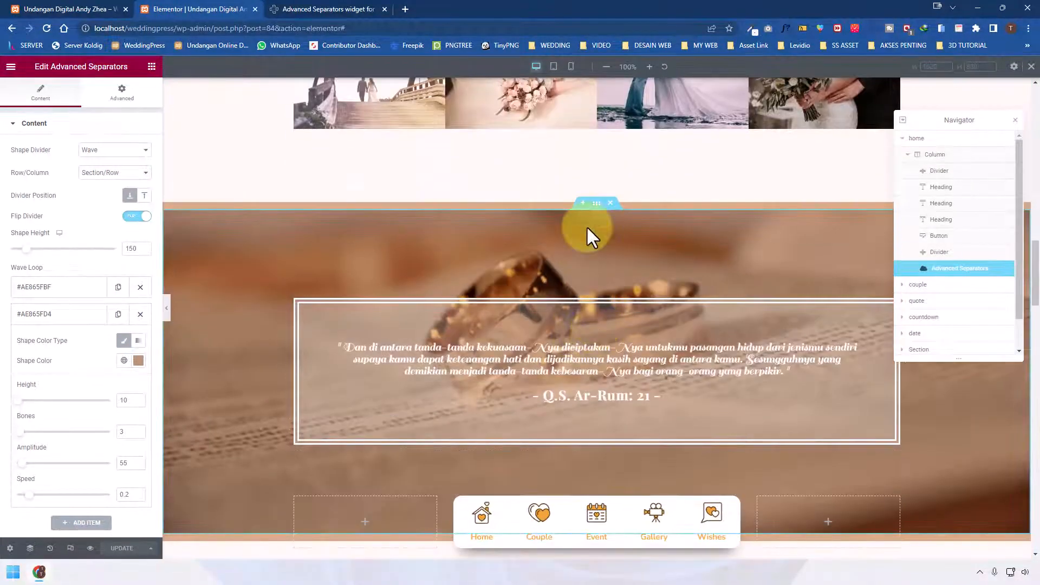
{"action": "scroll", "coordinate": [586, 225], "scroll_direction": "down", "scroll_amount": 2}
{"action": "scroll", "coordinate": [590, 217], "scroll_direction": "up", "scroll_amount": 2}
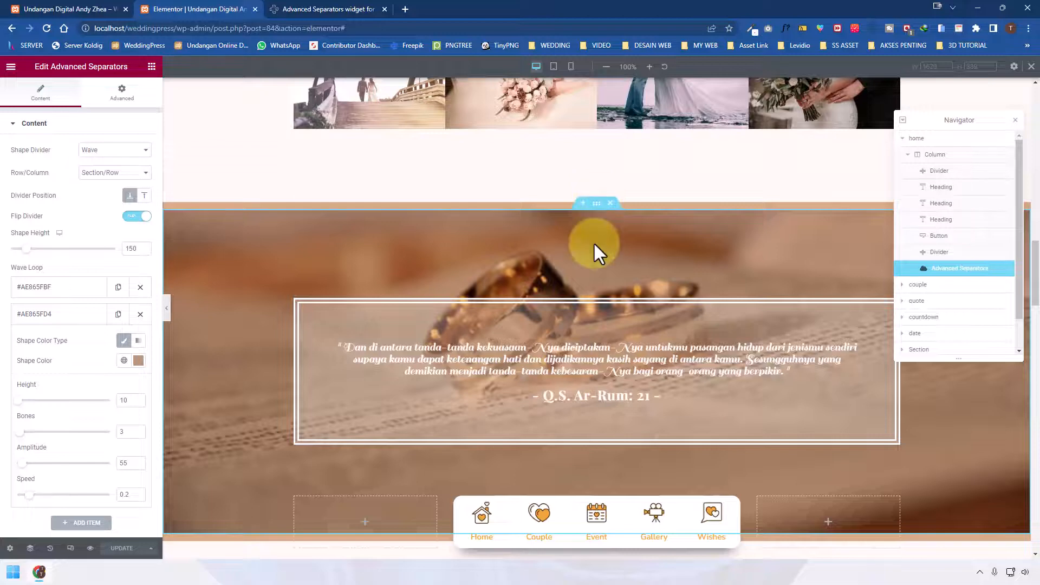
{"action": "scroll", "coordinate": [593, 250], "scroll_direction": "down", "scroll_amount": 9}
{"action": "scroll", "coordinate": [596, 174], "scroll_direction": "up", "scroll_amount": 2}
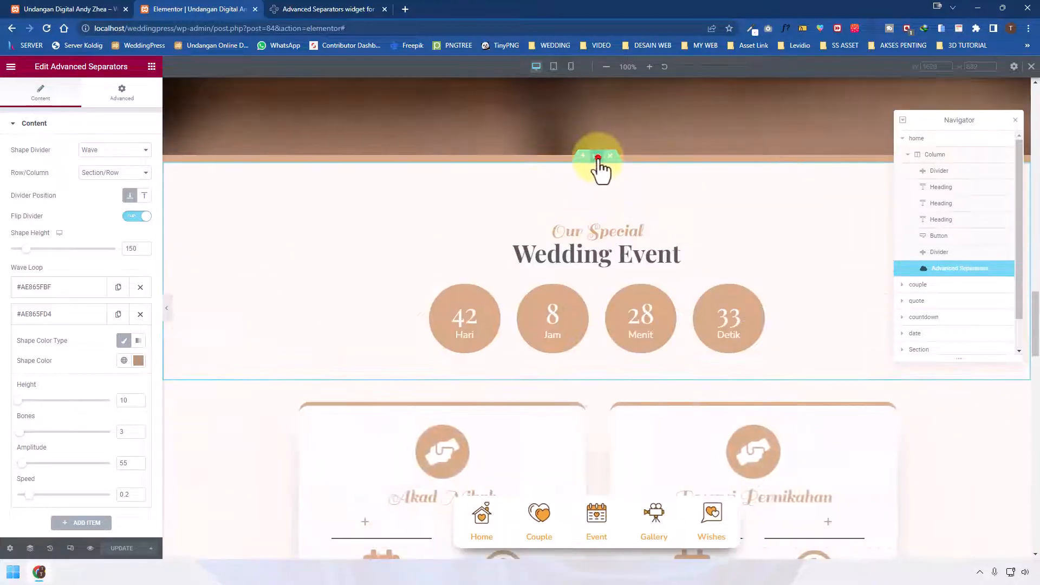
{"action": "left_click", "coordinate": [598, 157]}
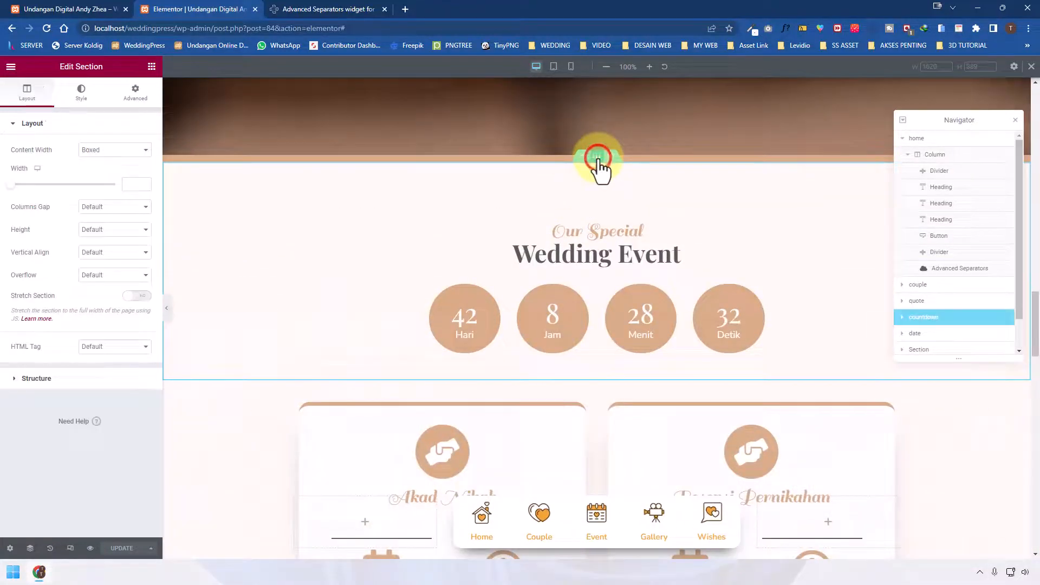
{"action": "left_click", "coordinate": [87, 95]}
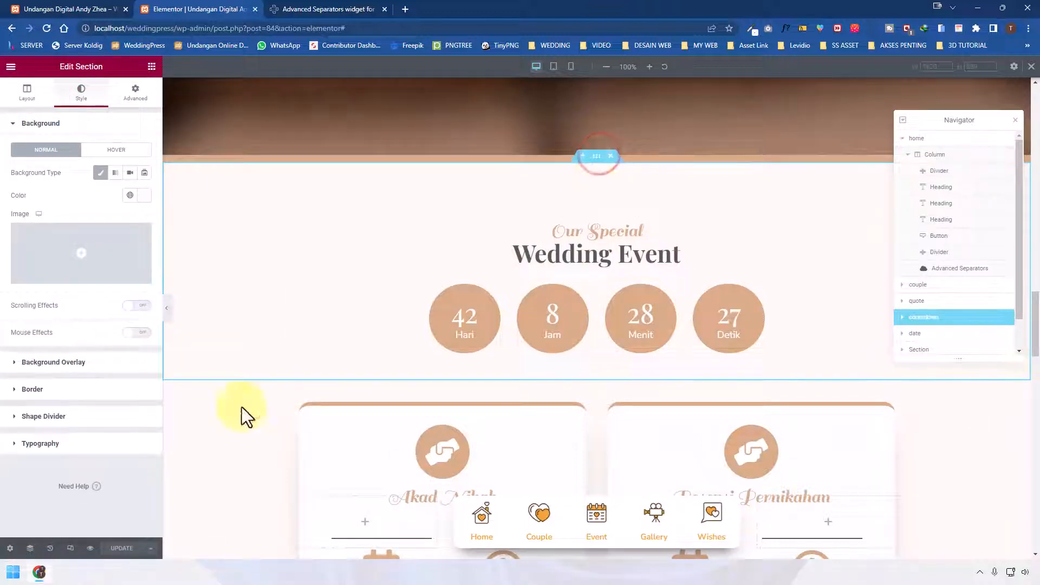
{"action": "left_click", "coordinate": [85, 417]}
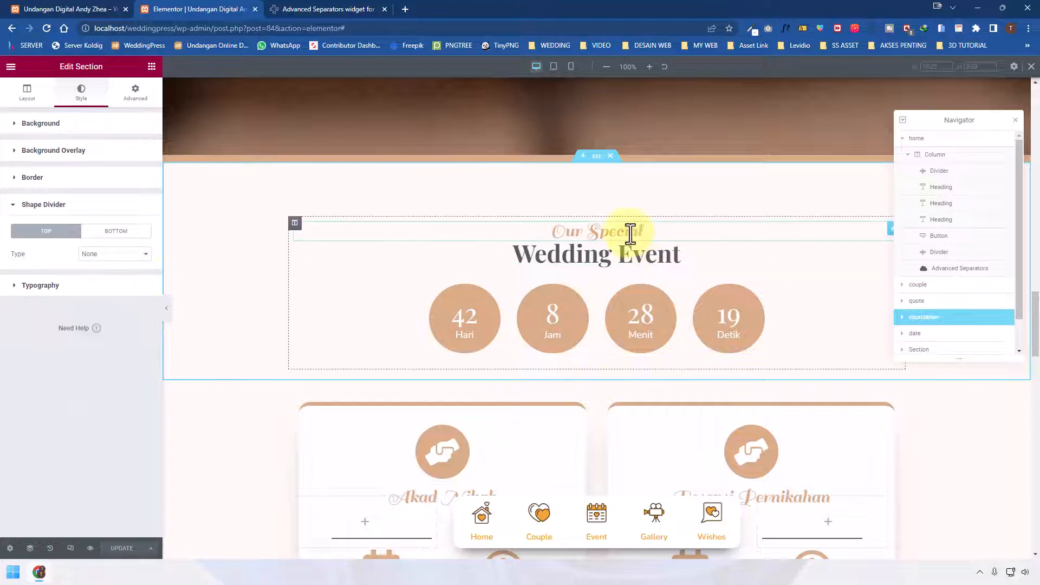
Copy the text color of the "Our Special" heading from its style settings
{"action": "left_click", "coordinate": [627, 231]}
{"action": "left_click", "coordinate": [90, 98]}
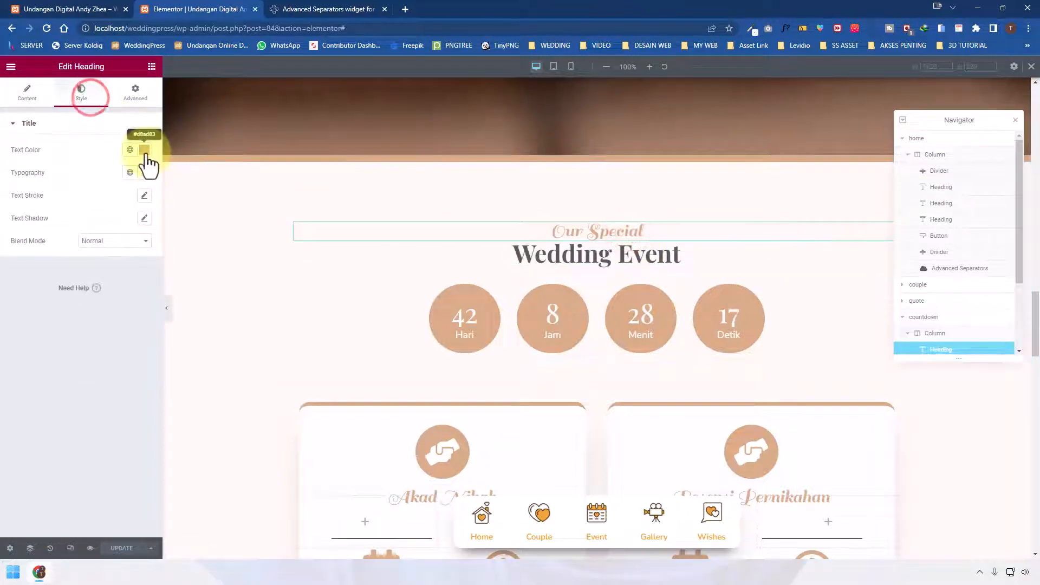
{"action": "left_click", "coordinate": [144, 152]}
{"action": "left_click", "coordinate": [144, 151]}
Add a Waves shape divider to the top of the countdown section and set its color to #D8AD83
{"action": "left_click", "coordinate": [597, 162]}
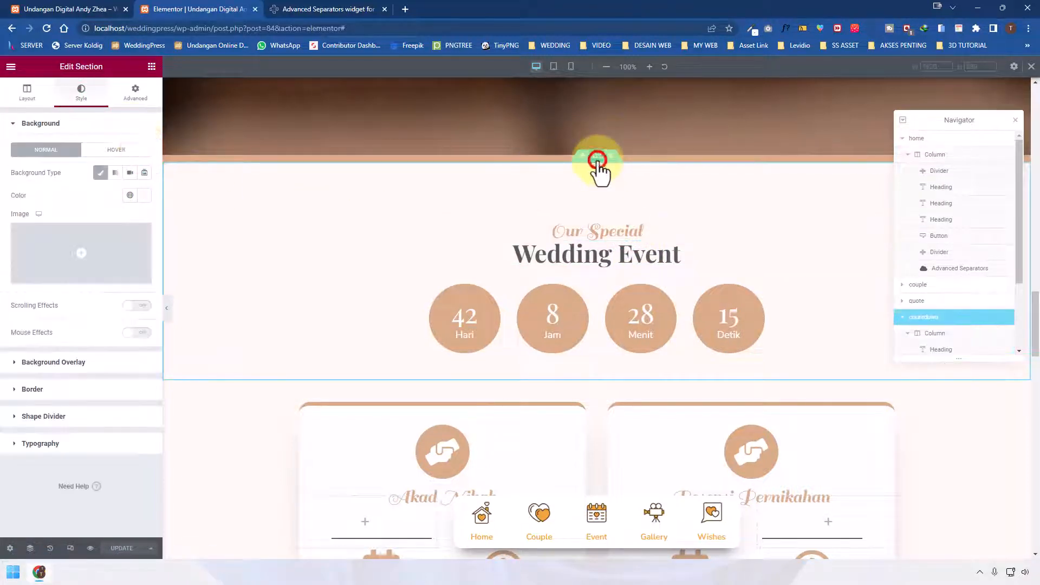
{"action": "left_click", "coordinate": [77, 416]}
{"action": "left_click", "coordinate": [94, 254]}
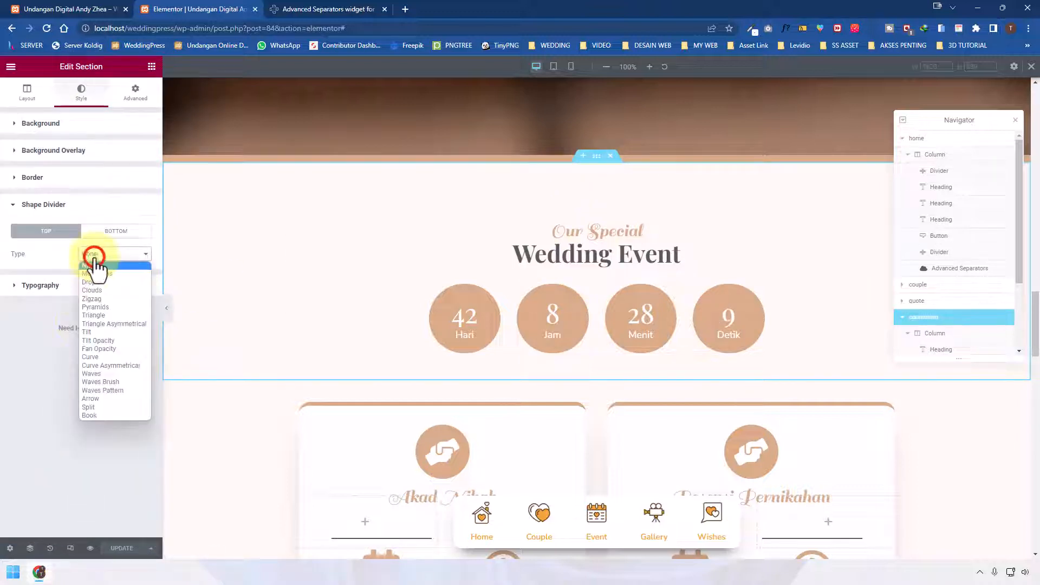
{"action": "left_click", "coordinate": [106, 375]}
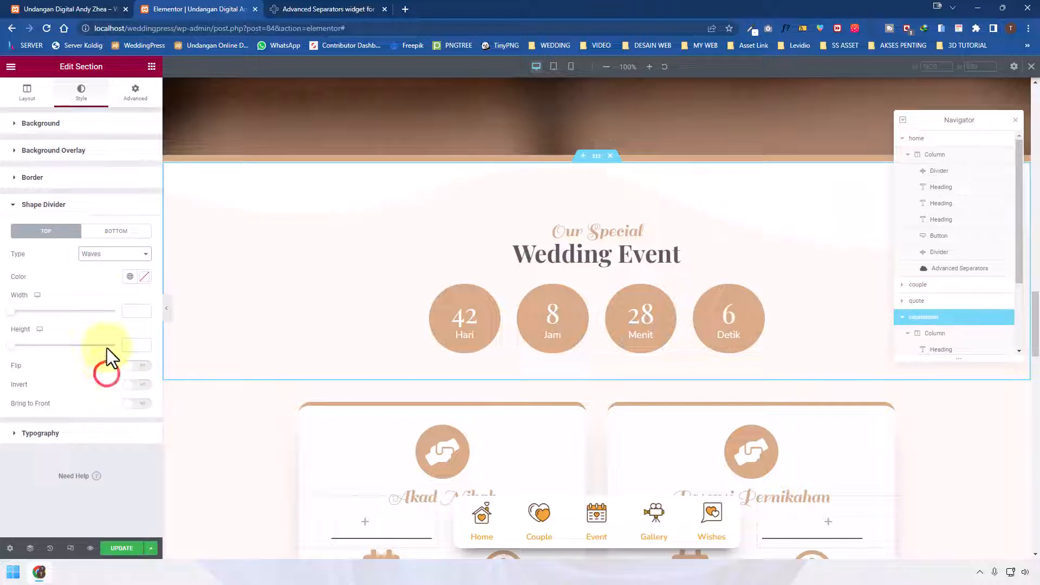
{"action": "left_click", "coordinate": [145, 278]}
{"action": "type", "text": "#D8AD83"}
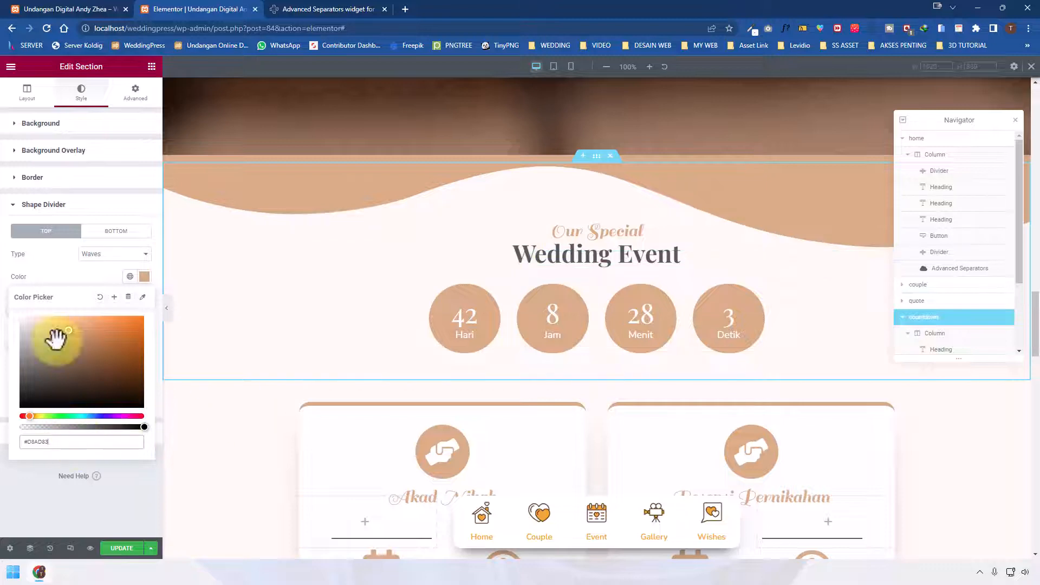
{"action": "left_click", "coordinate": [83, 272]}
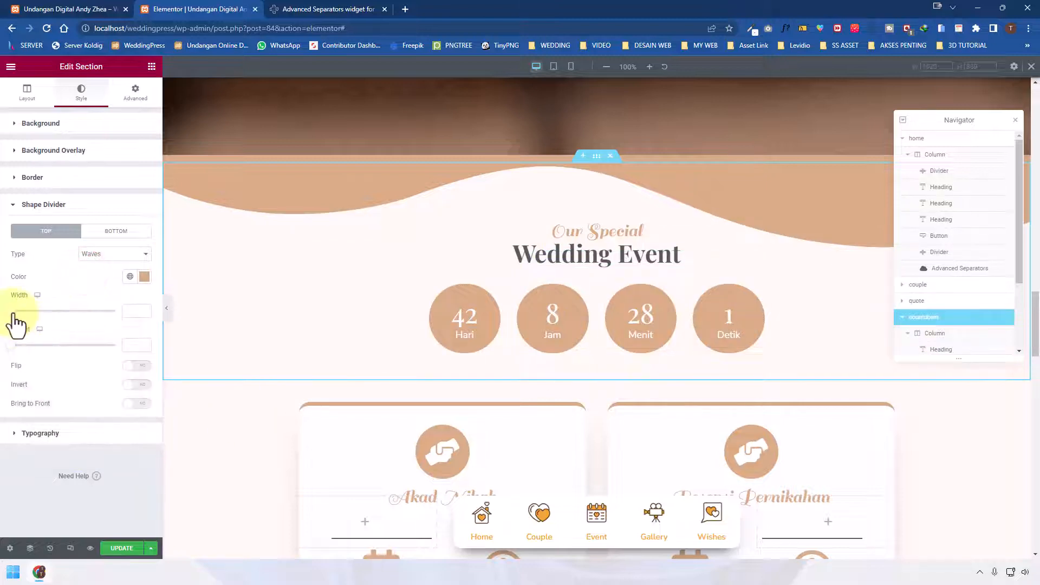
Set the top divider's width to 146 and height to 153, enable Flip, and try out the Invert option
{"action": "left_click_drag", "start_coordinate": [15, 315], "coordinate": [44, 347]}
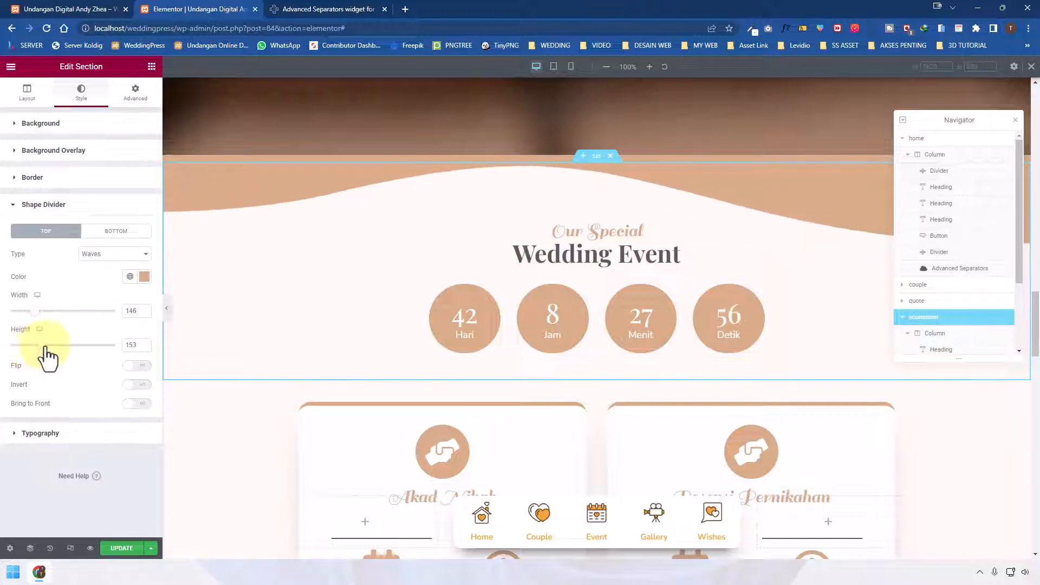
{"action": "left_click", "coordinate": [142, 366]}
{"action": "left_click", "coordinate": [143, 385]}
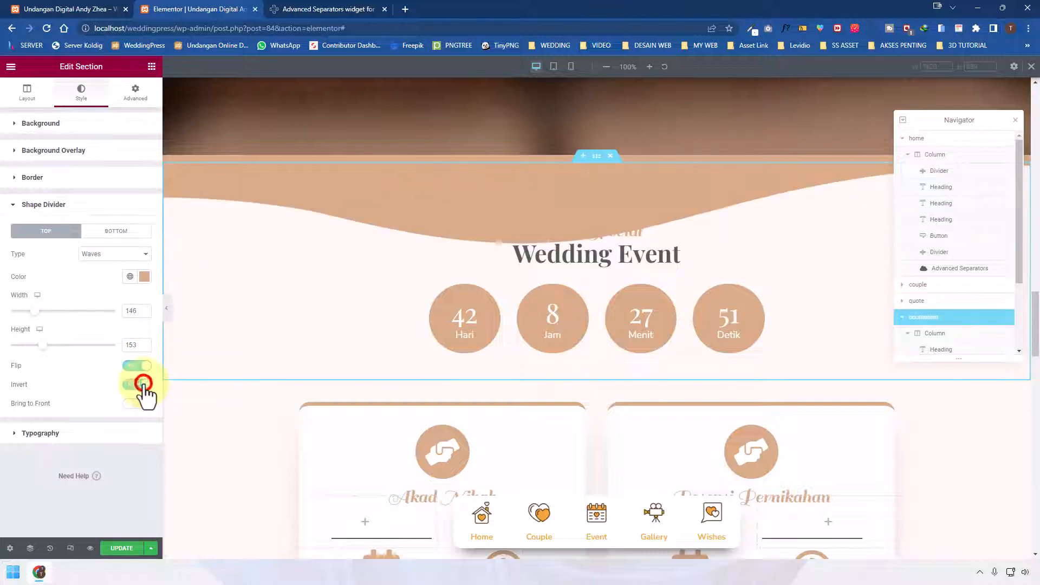
{"action": "left_click", "coordinate": [139, 385]}
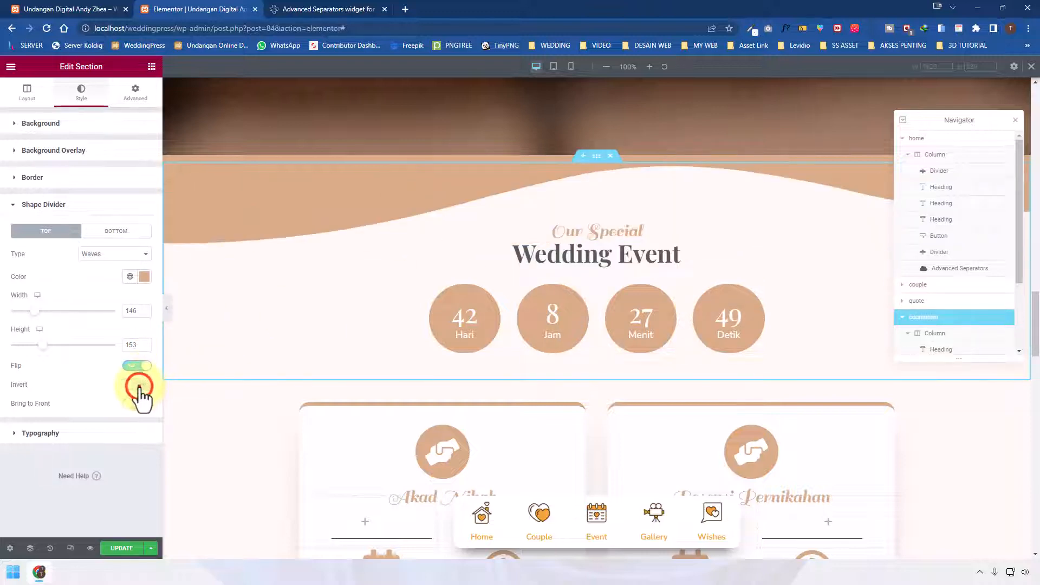
{"action": "left_click", "coordinate": [139, 385]}
{"action": "left_click", "coordinate": [139, 386]}
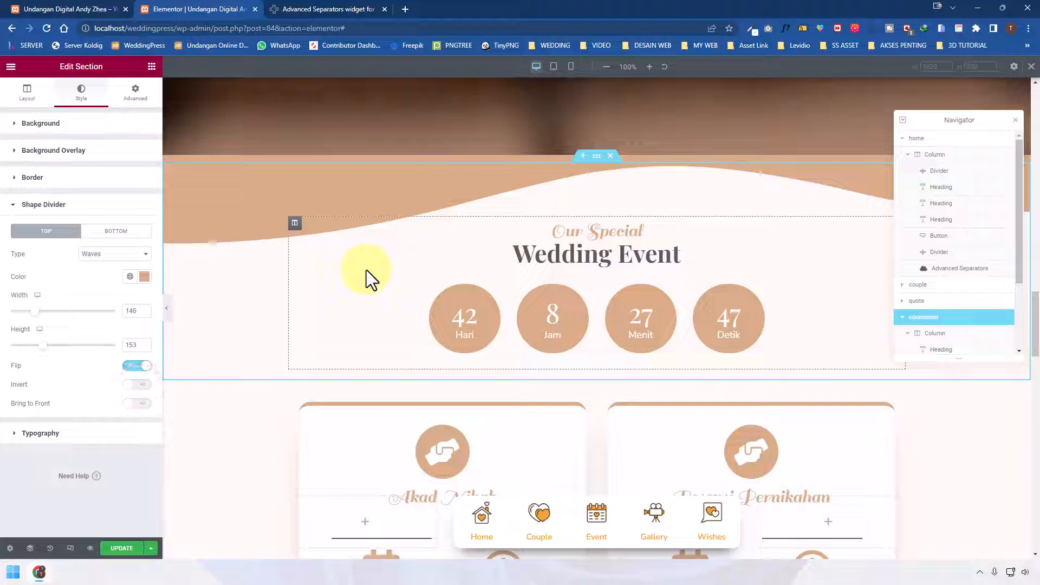
Examine the static wave divider between the quote and countdown sections, temporarily hiding the settings to see the full page width
{"action": "scroll", "coordinate": [367, 270], "scroll_direction": "up", "scroll_amount": 5}
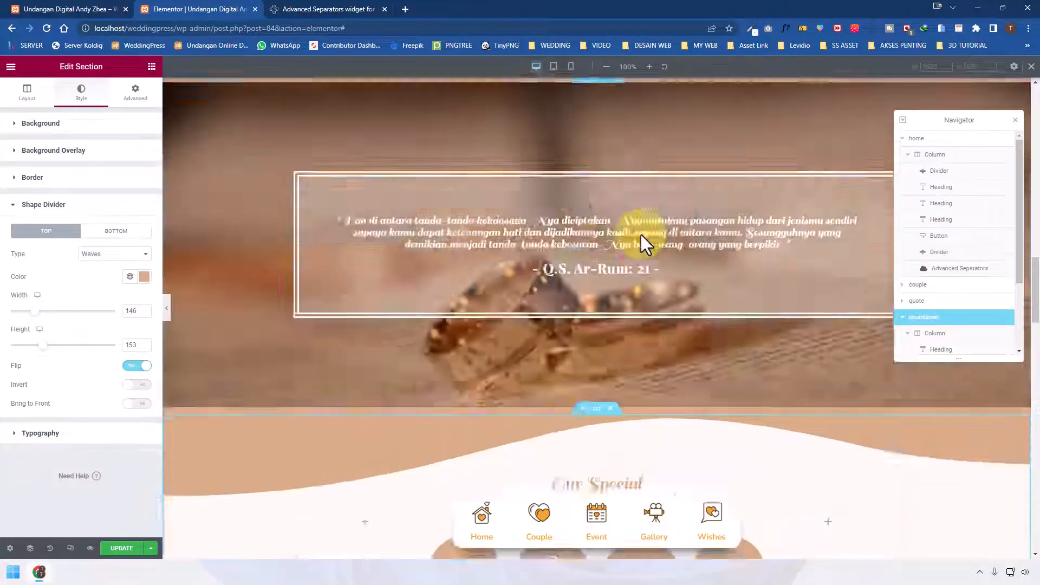
{"action": "scroll", "coordinate": [326, 259], "scroll_direction": "down", "scroll_amount": 3}
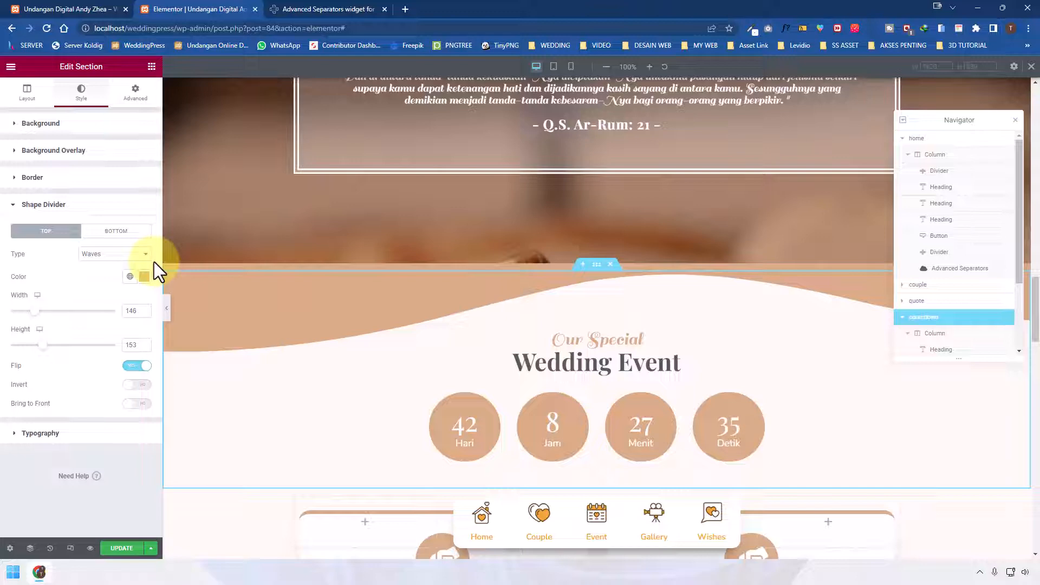
{"action": "left_click", "coordinate": [166, 309]}
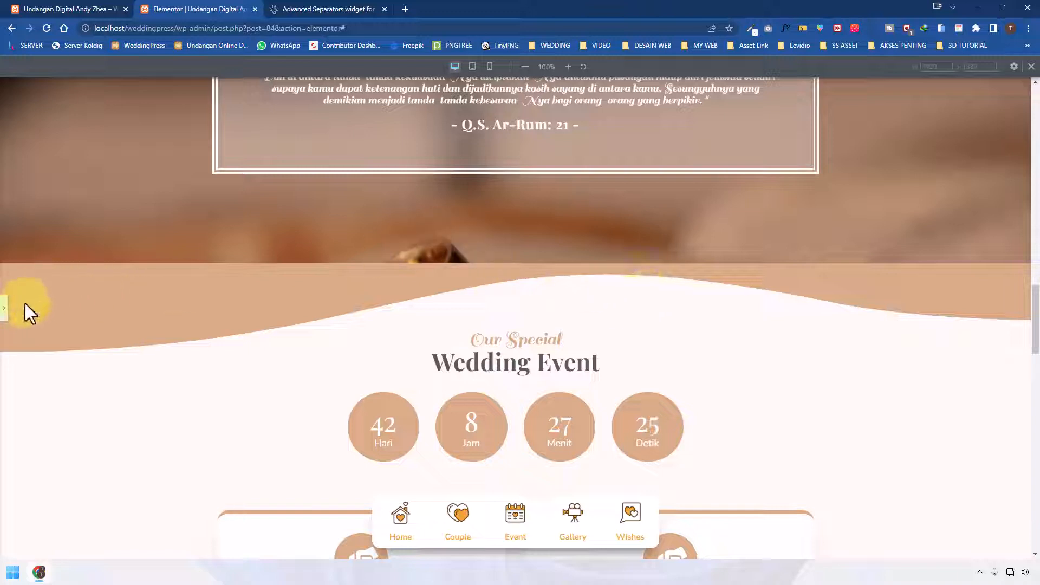
{"action": "left_click", "coordinate": [3, 308]}
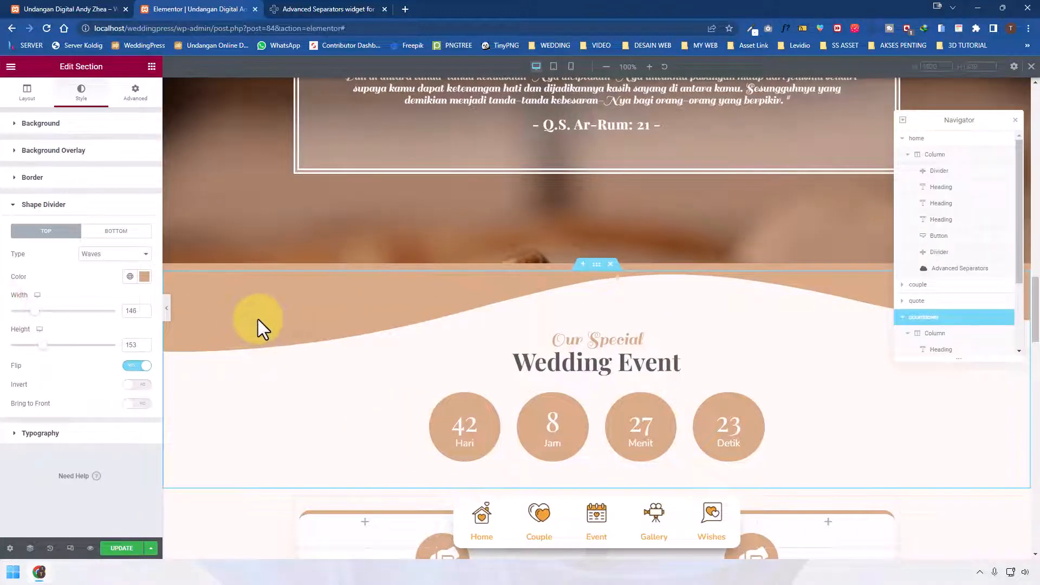
Remove the countdown section's top shape divider by setting its type to None
{"action": "left_click", "coordinate": [108, 255]}
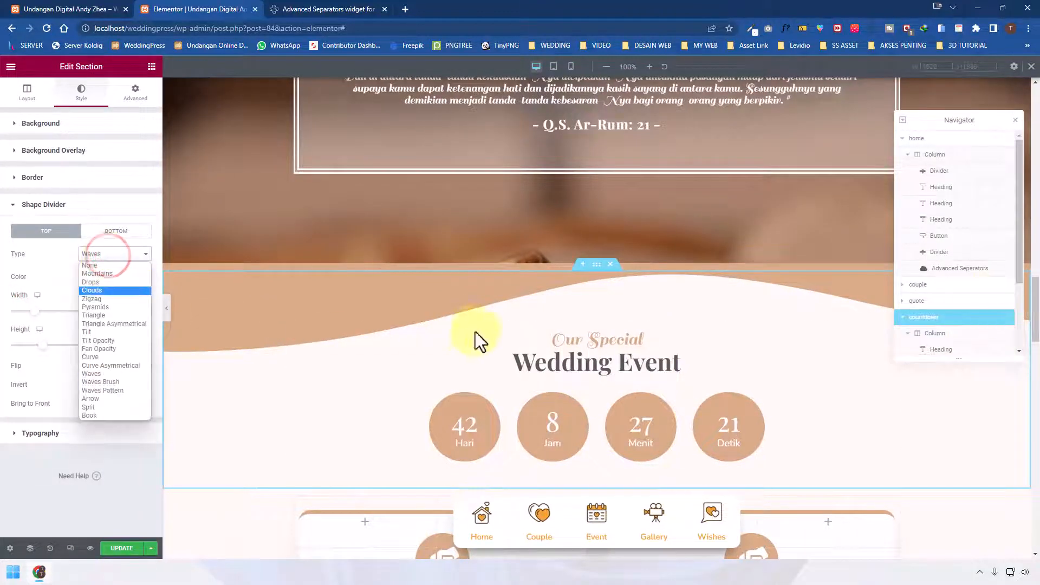
{"action": "left_click", "coordinate": [112, 266]}
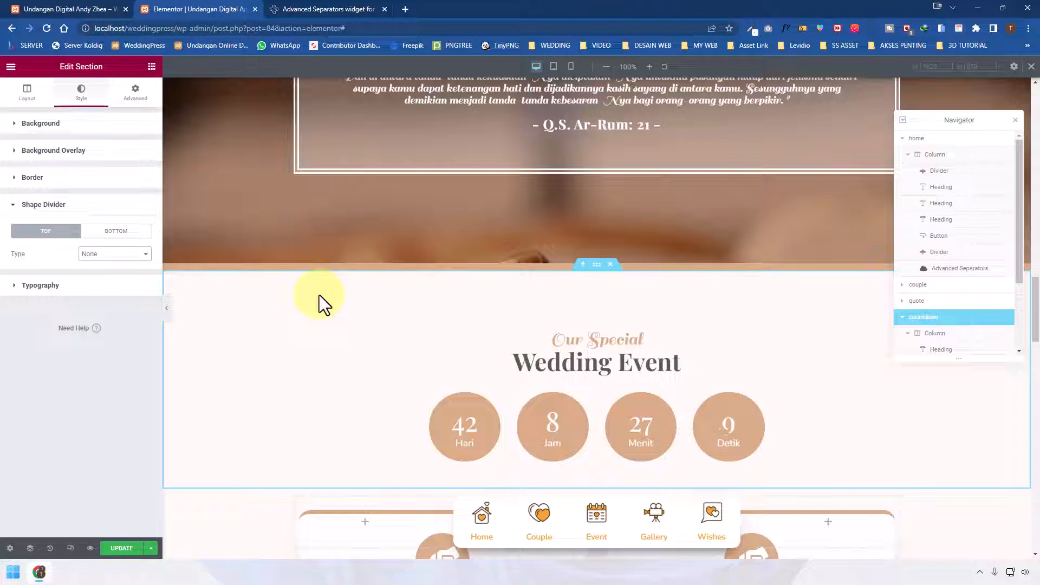
Review the animated Advanced Separators waves at the lower edge of the home section
{"action": "scroll", "coordinate": [320, 295], "scroll_direction": "up", "scroll_amount": 10}
{"action": "scroll", "coordinate": [320, 294], "scroll_direction": "up", "scroll_amount": 5}
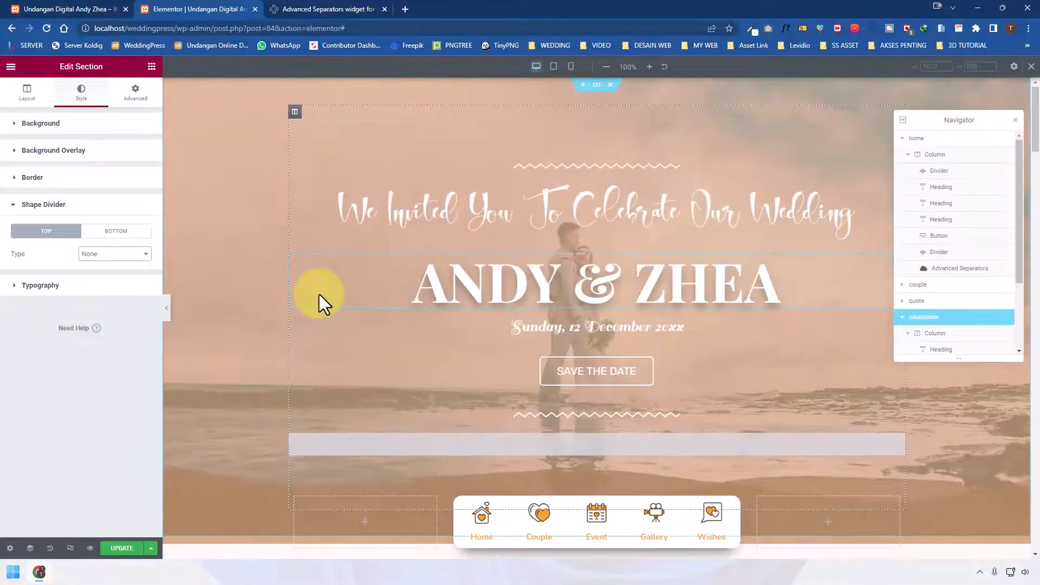
{"action": "scroll", "coordinate": [336, 317], "scroll_direction": "down", "scroll_amount": 3}
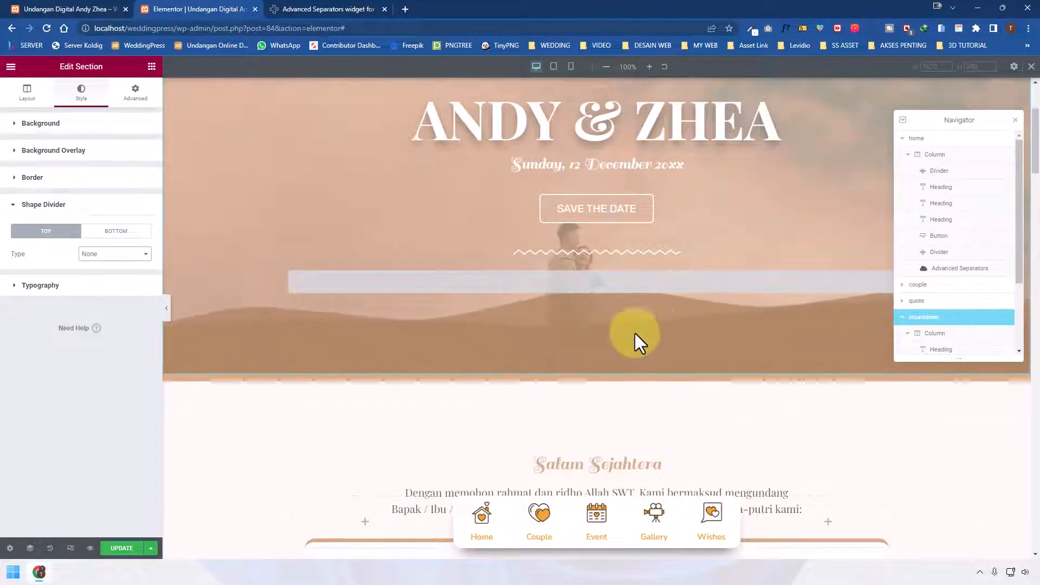
Switch to The Plus Addons page for the Advanced Separators widget and examine its description and demos
{"action": "left_click", "coordinate": [306, 9]}
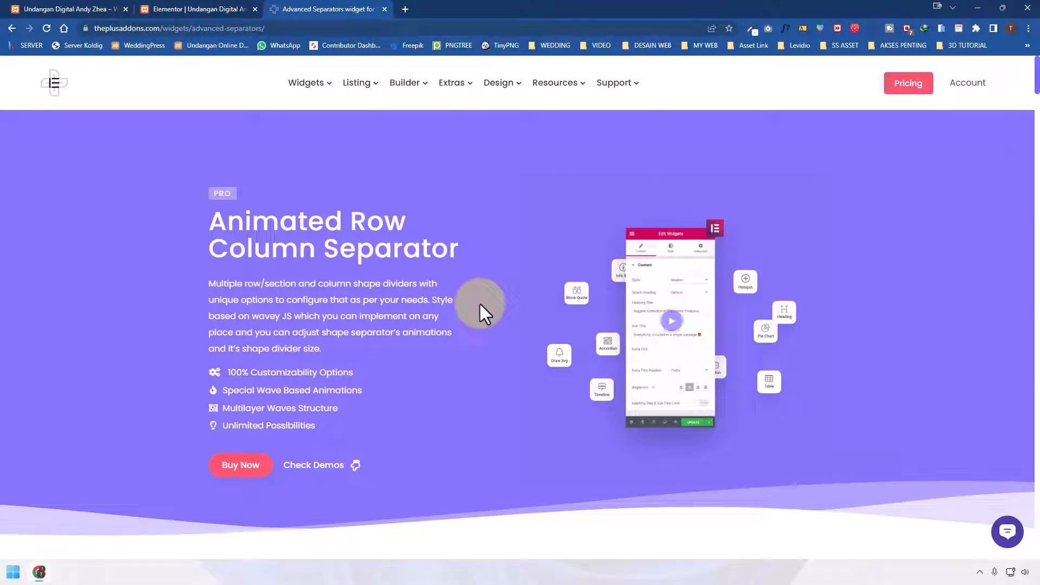
{"action": "scroll", "coordinate": [478, 296], "scroll_direction": "down", "scroll_amount": 1}
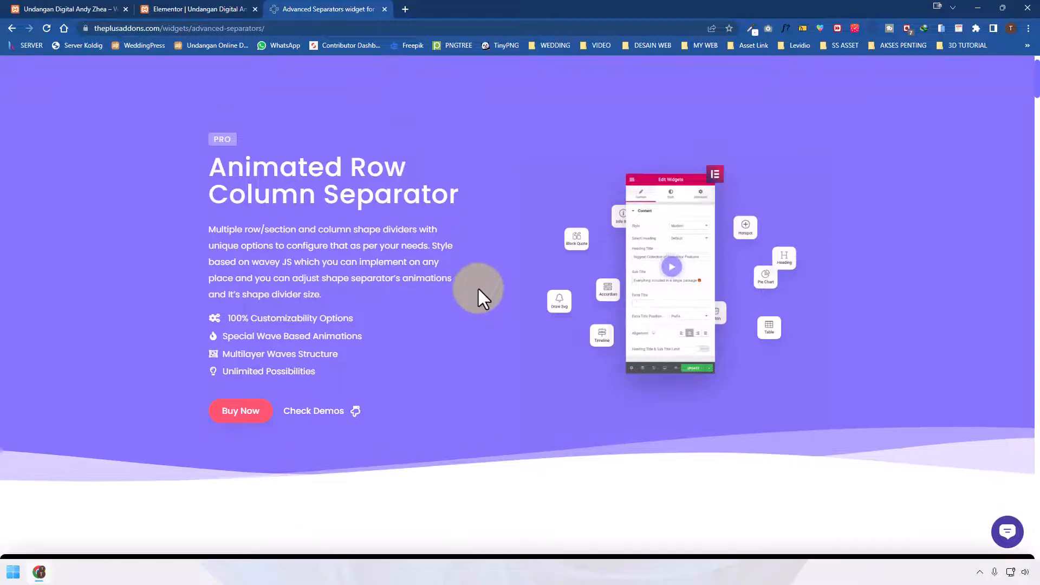
{"action": "scroll", "coordinate": [477, 297], "scroll_direction": "down", "scroll_amount": 1}
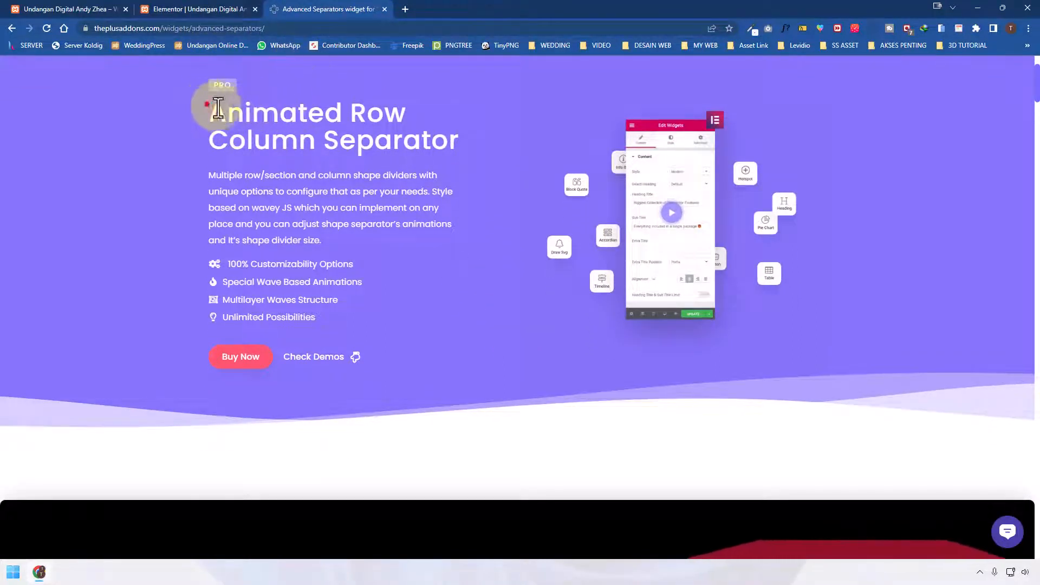
{"action": "left_click_drag", "start_coordinate": [218, 108], "coordinate": [513, 145]}
{"action": "scroll", "coordinate": [538, 167], "scroll_direction": "down", "scroll_amount": 4}
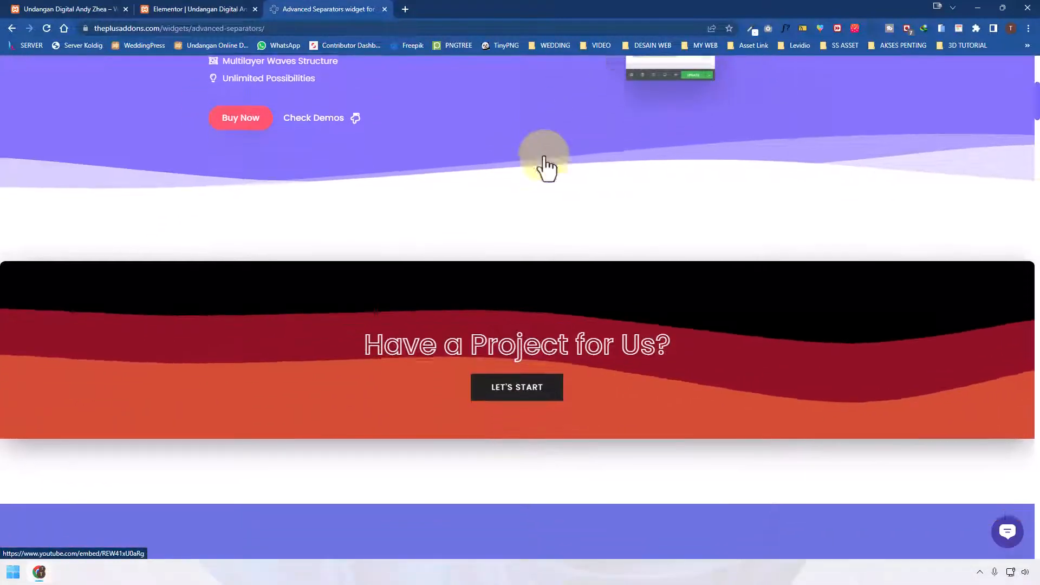
Examine the remaining row, column and wave separator demos on the Advanced Separators widget page
{"action": "scroll", "coordinate": [546, 166], "scroll_direction": "down", "scroll_amount": 3}
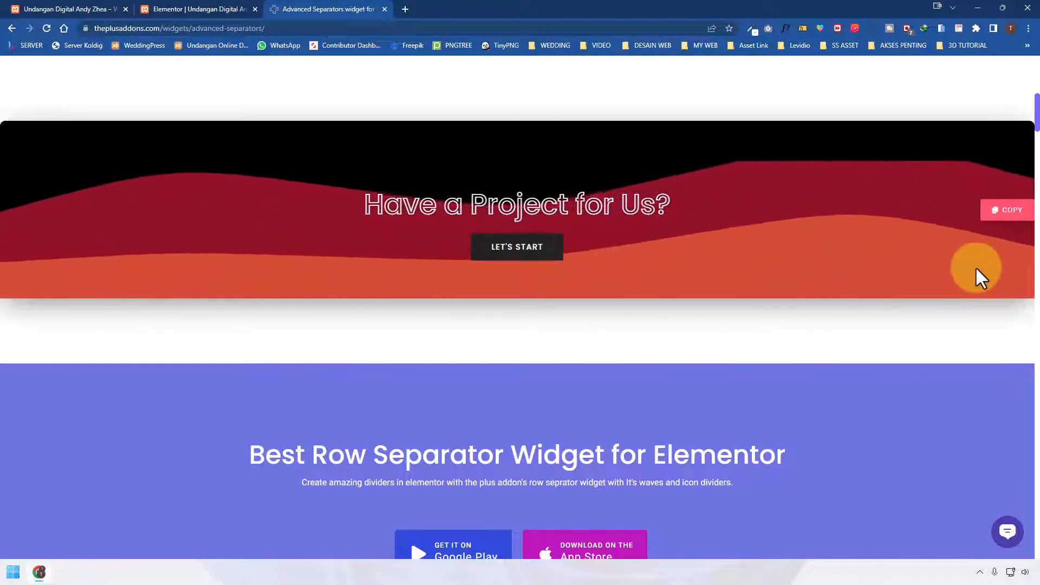
{"action": "scroll", "coordinate": [975, 266], "scroll_direction": "down", "scroll_amount": 10}
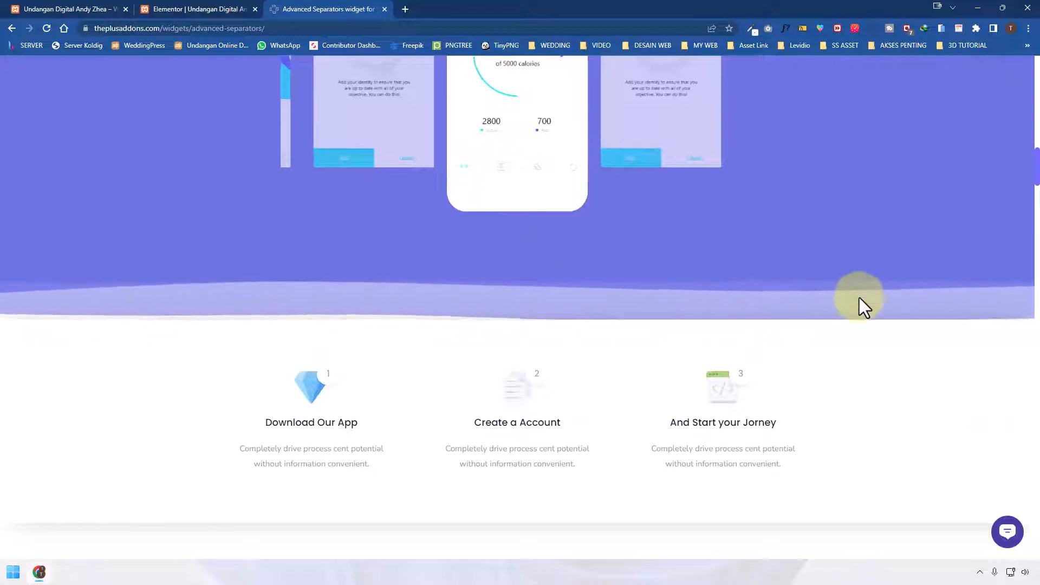
{"action": "scroll", "coordinate": [859, 297], "scroll_direction": "down", "scroll_amount": 8}
{"action": "scroll", "coordinate": [514, 363], "scroll_direction": "down", "scroll_amount": 2}
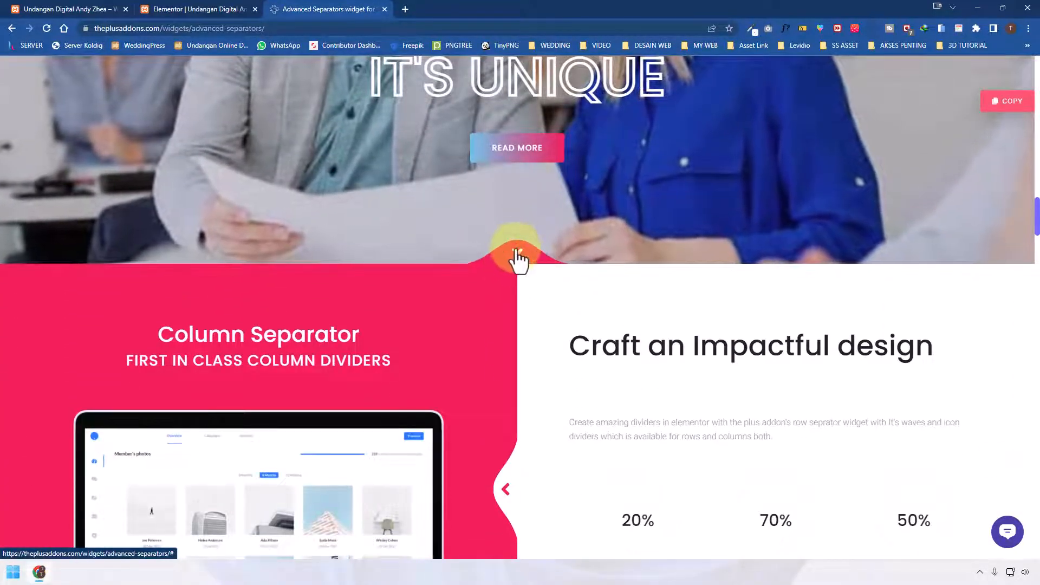
{"action": "scroll", "coordinate": [517, 255], "scroll_direction": "down", "scroll_amount": 2}
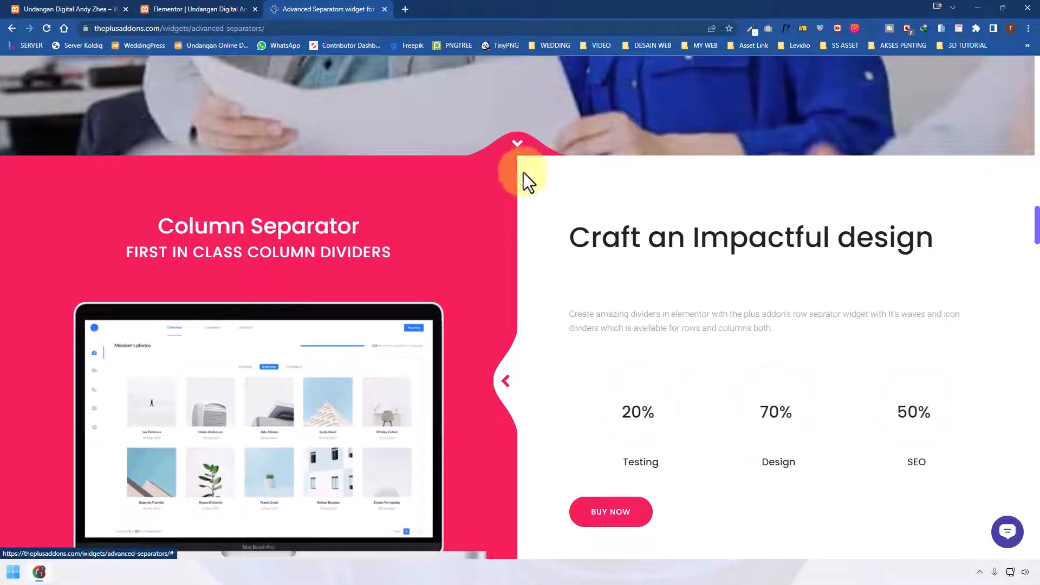
{"action": "scroll", "coordinate": [596, 355], "scroll_direction": "down", "scroll_amount": 9}
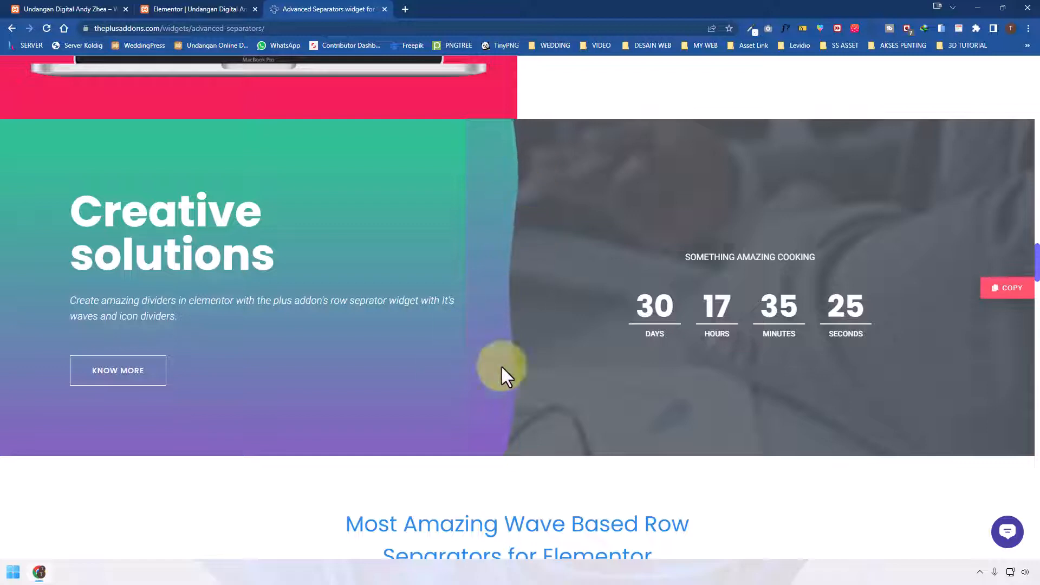
{"action": "scroll", "coordinate": [495, 431], "scroll_direction": "down", "scroll_amount": 4}
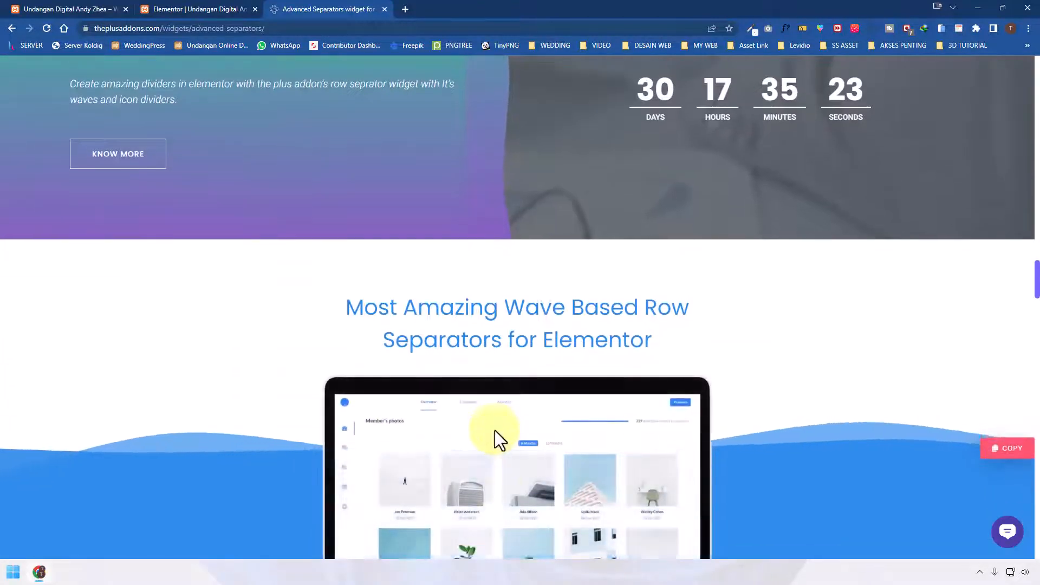
{"action": "scroll", "coordinate": [495, 430], "scroll_direction": "down", "scroll_amount": 4}
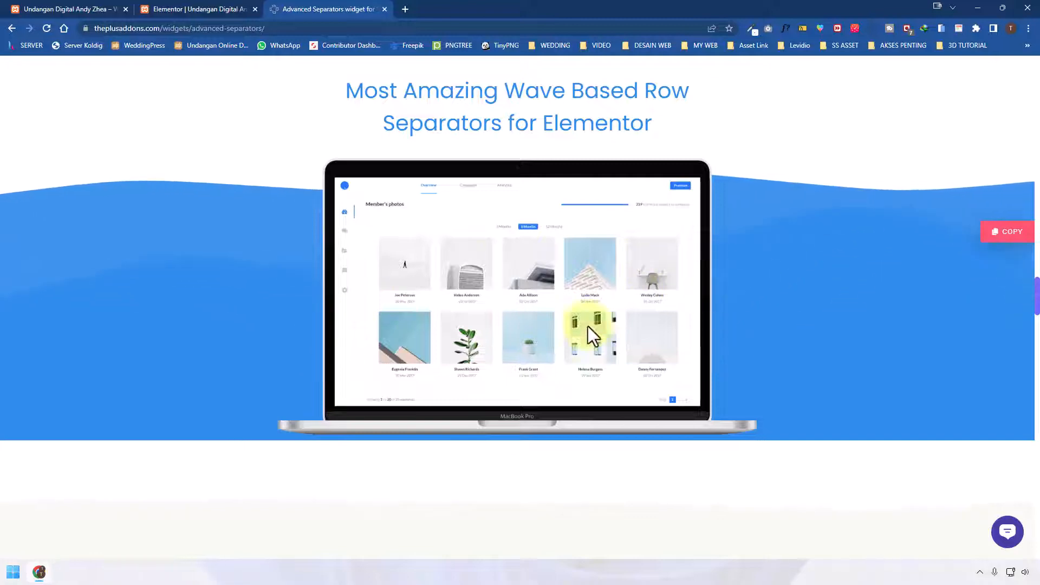
{"action": "scroll", "coordinate": [679, 331], "scroll_direction": "down", "scroll_amount": 6}
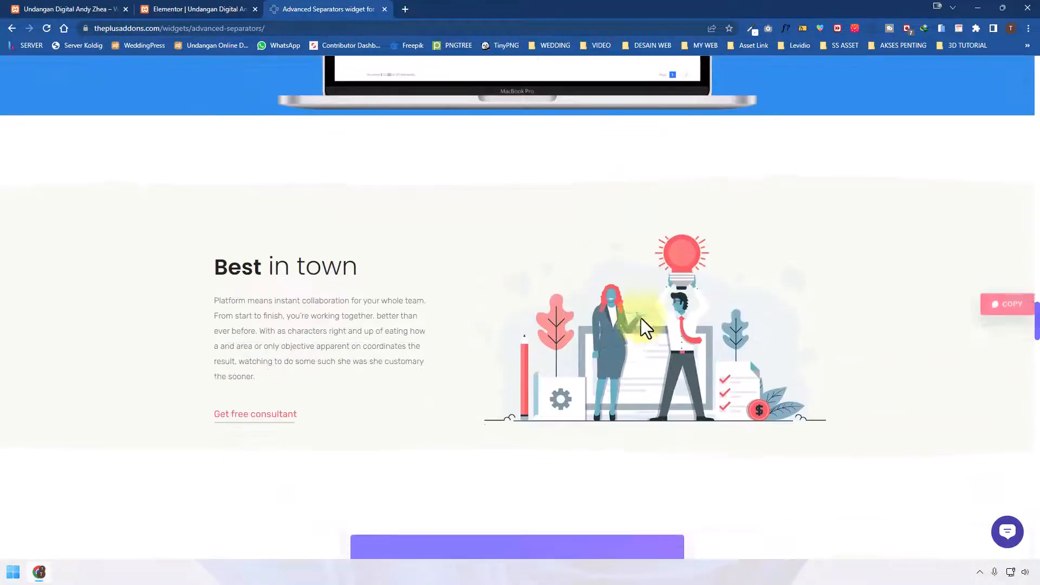
{"action": "scroll", "coordinate": [642, 319], "scroll_direction": "down", "scroll_amount": 6}
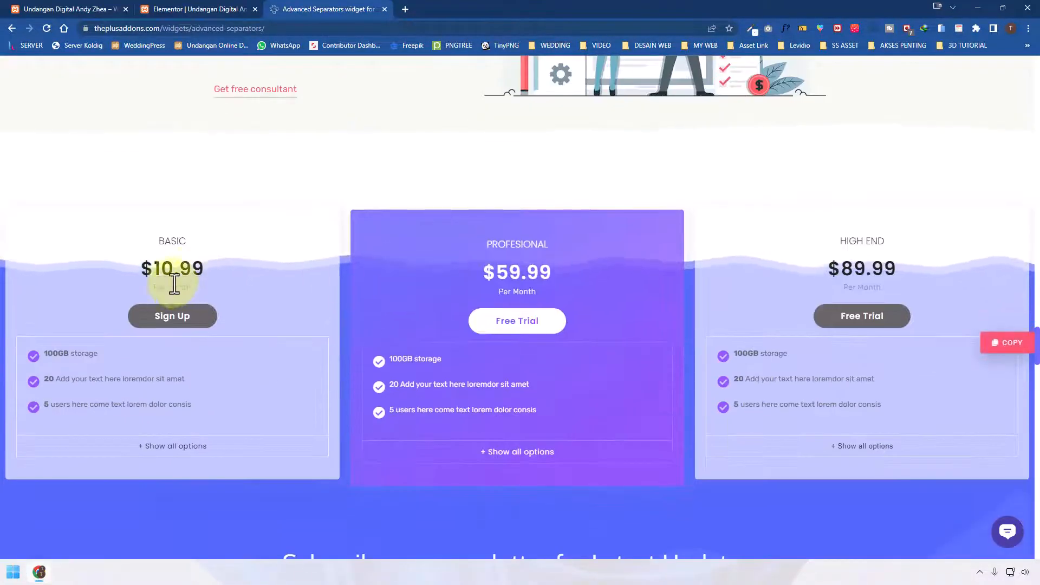
{"action": "scroll", "coordinate": [712, 279], "scroll_direction": "down", "scroll_amount": 6}
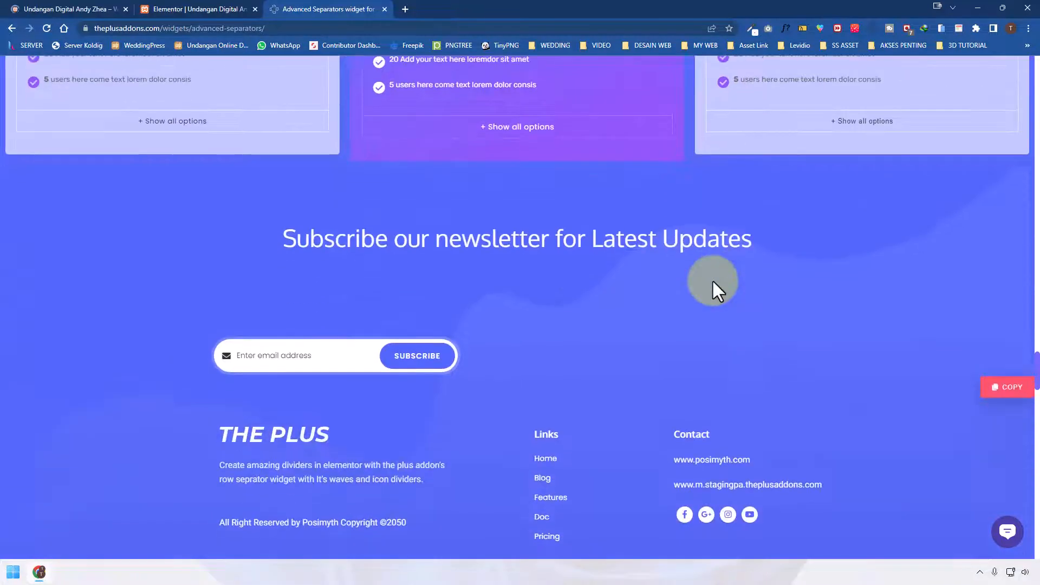
{"action": "scroll", "coordinate": [713, 278], "scroll_direction": "up", "scroll_amount": 20}
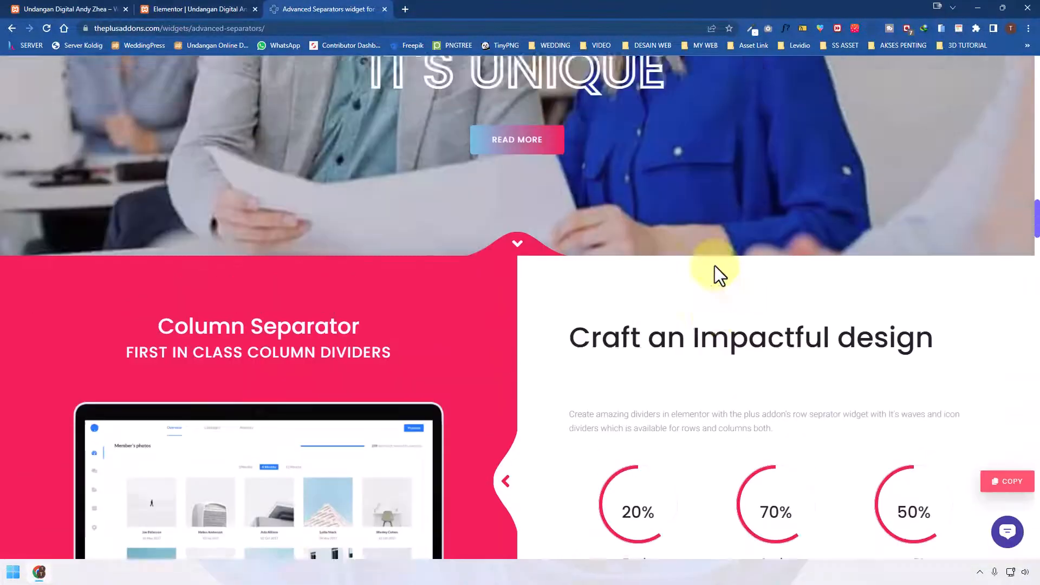
{"action": "scroll", "coordinate": [715, 265], "scroll_direction": "up", "scroll_amount": 20}
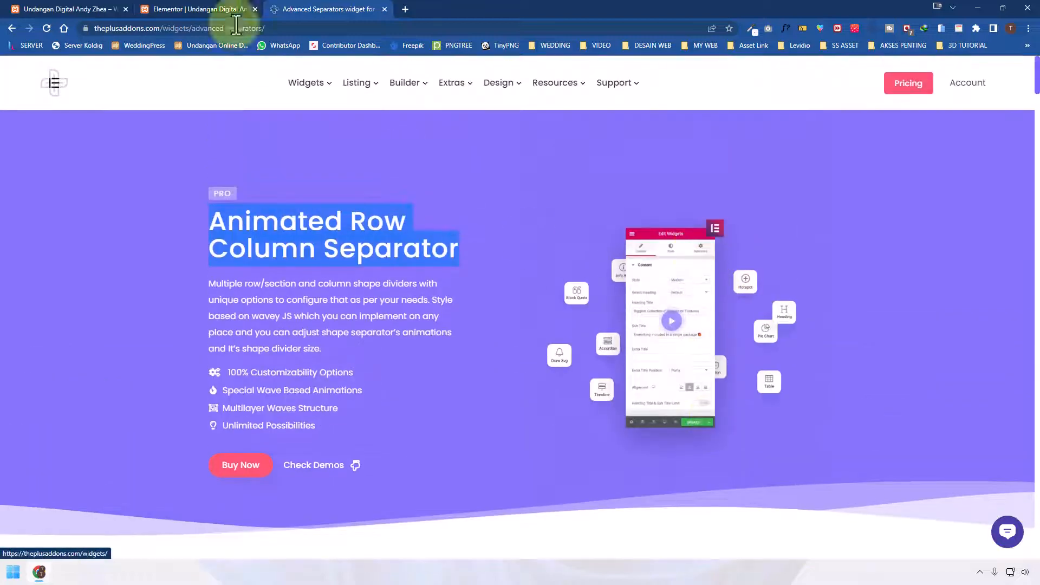
Open The Plus Addons widget settings from the site's WordPress dashboard and search for separator to check that Advanced Separators is enabled
{"action": "left_click", "coordinate": [51, 7]}
{"action": "mouse_move", "coordinate": [58, 66]}
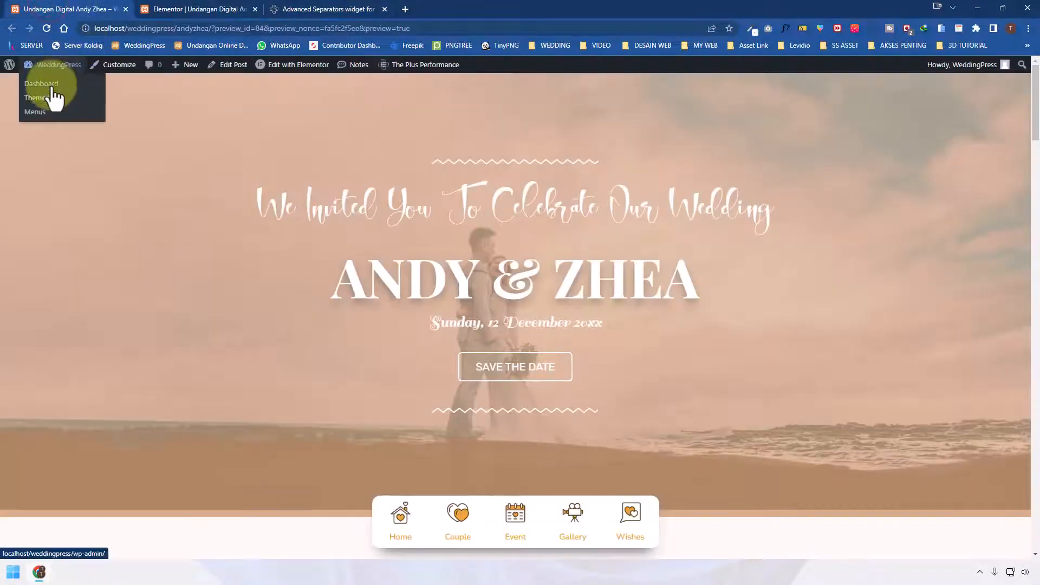
{"action": "left_click", "coordinate": [52, 85]}
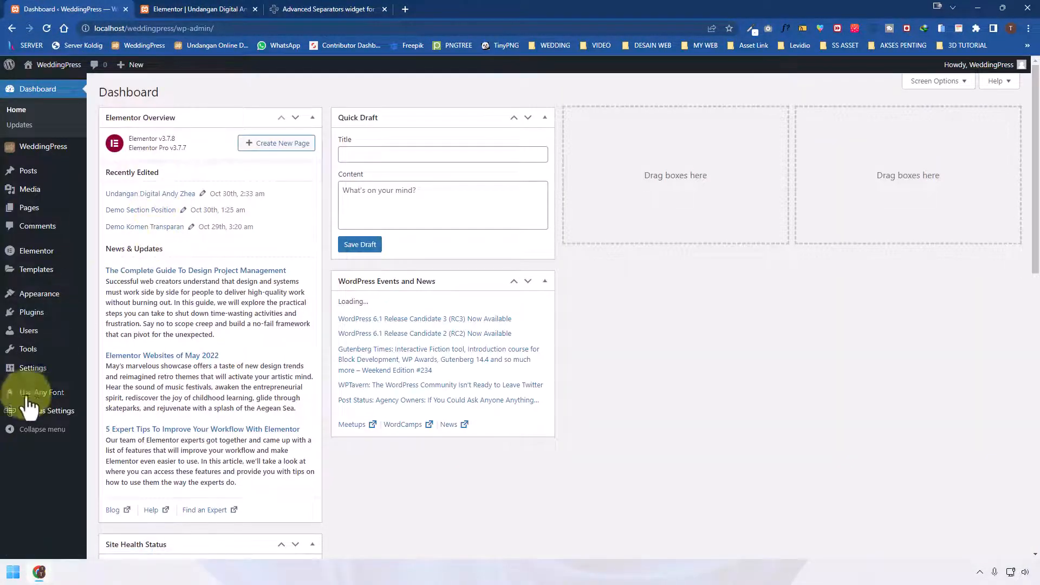
{"action": "mouse_move", "coordinate": [47, 412]}
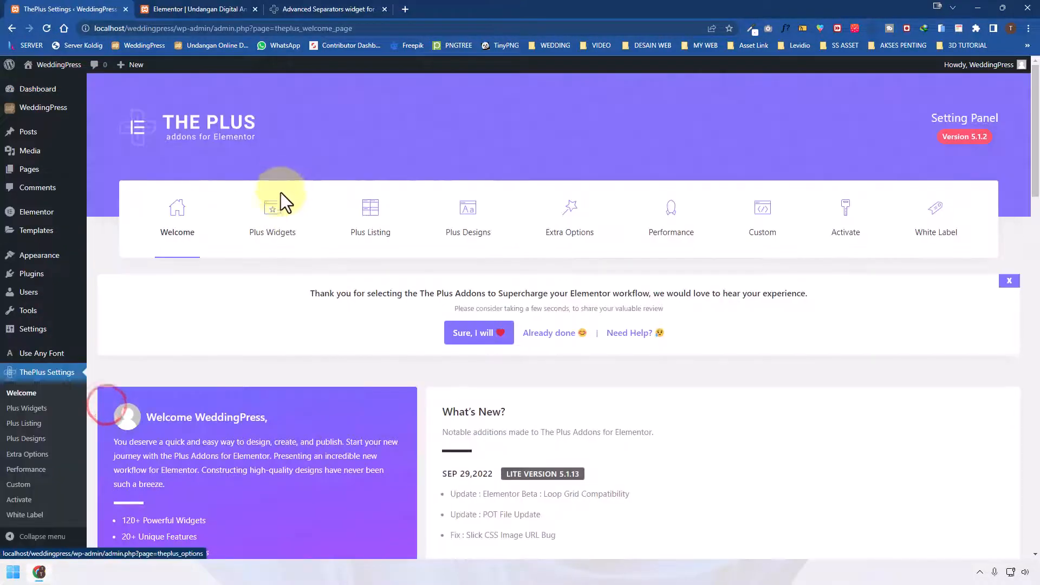
{"action": "left_click", "coordinate": [265, 223]}
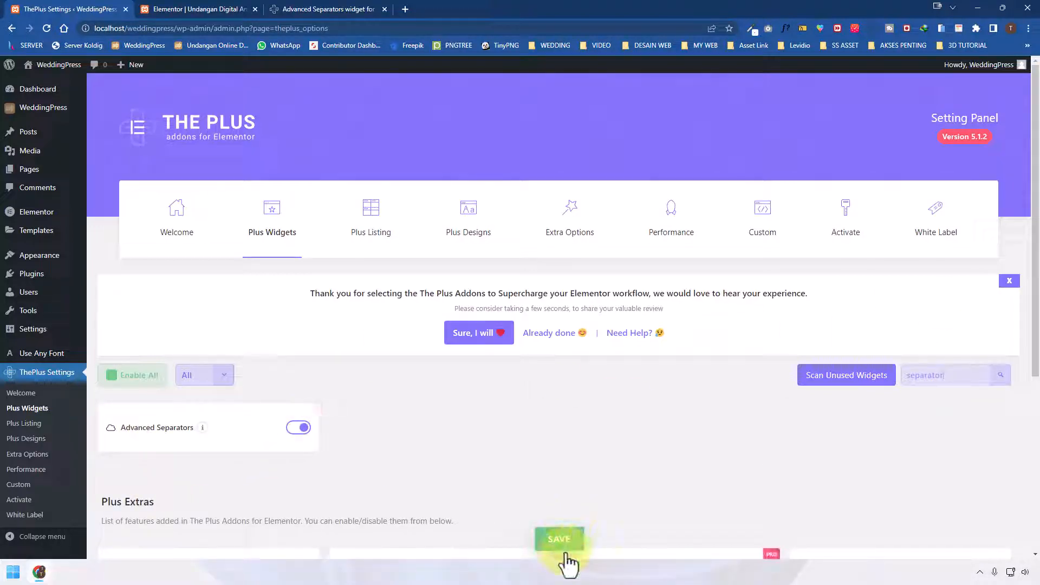
Return to the Elementor editor and add an Advanced Separators widget from PlusCreatives below the verse reference in the quote section
{"action": "left_click", "coordinate": [204, 9]}
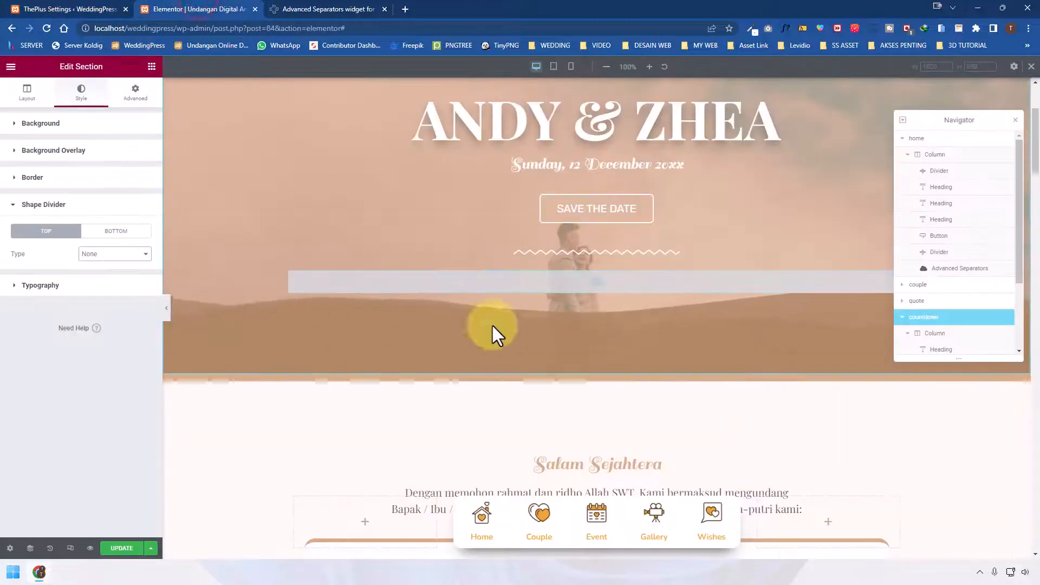
{"action": "scroll", "coordinate": [648, 311], "scroll_direction": "down", "scroll_amount": 15}
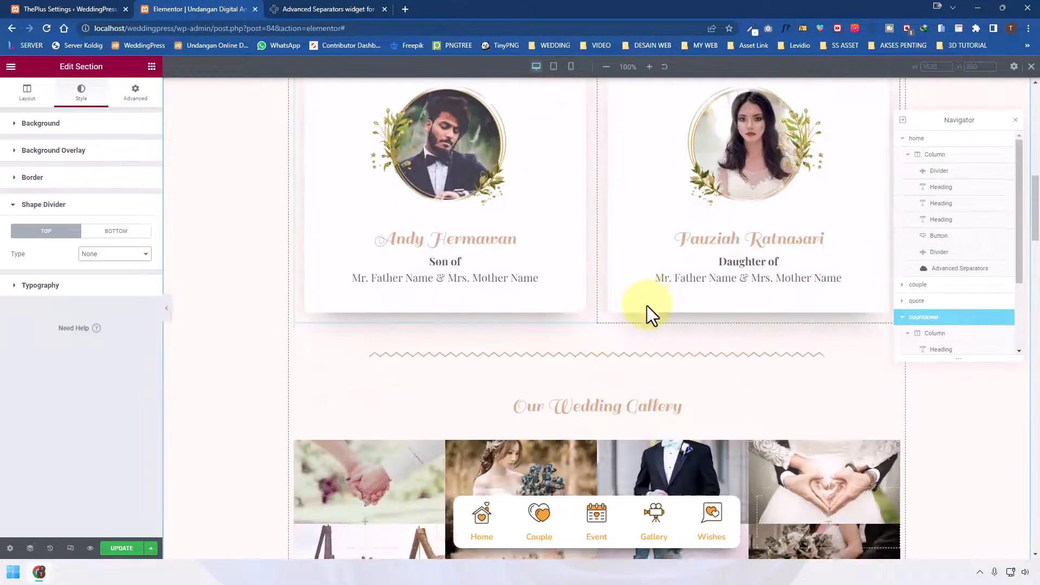
{"action": "scroll", "coordinate": [649, 317], "scroll_direction": "down", "scroll_amount": 2}
{"action": "scroll", "coordinate": [649, 317], "scroll_direction": "down", "scroll_amount": 2}
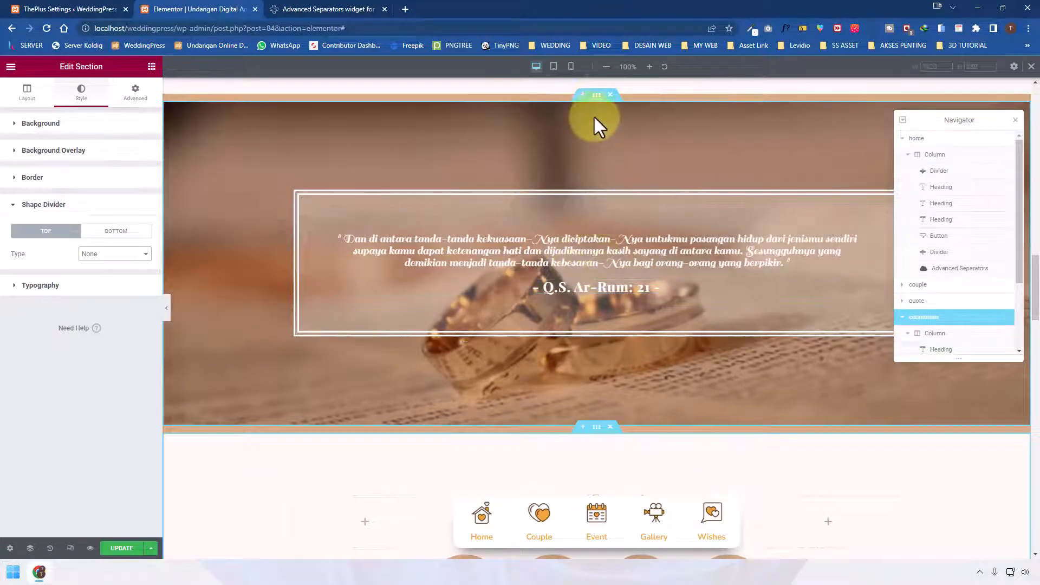
{"action": "left_click", "coordinate": [597, 96]}
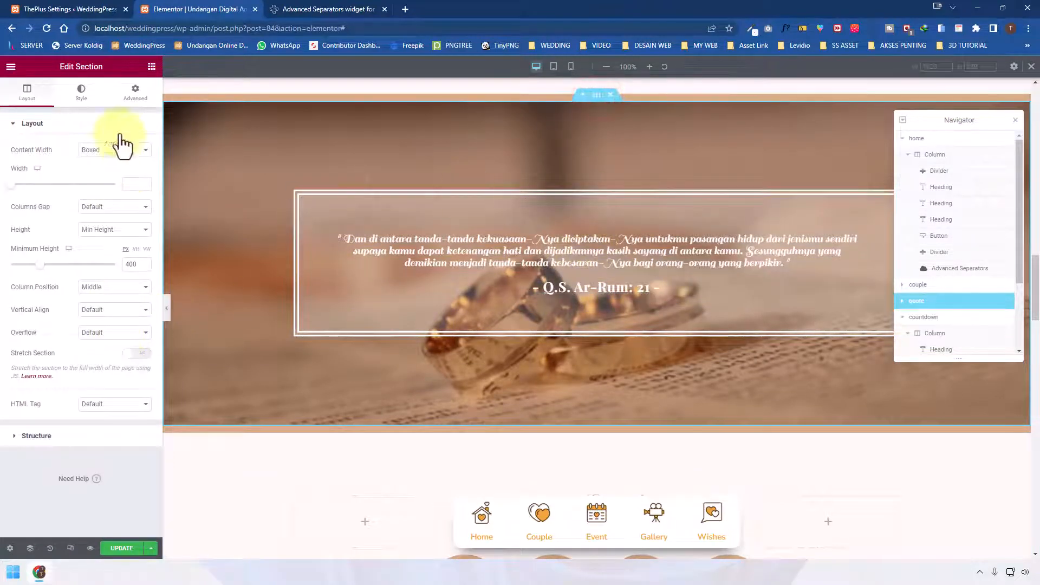
{"action": "left_click", "coordinate": [151, 66]}
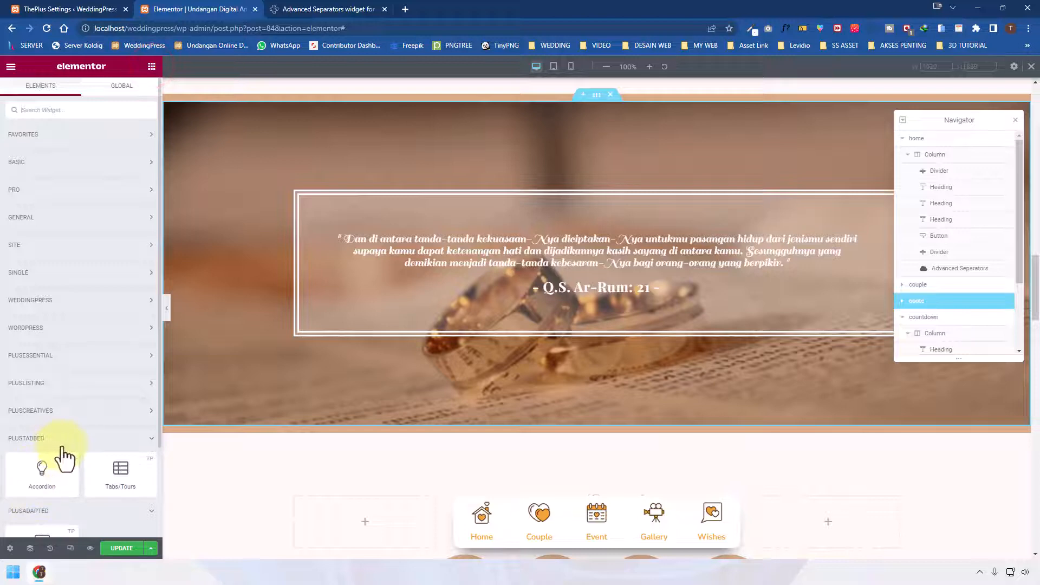
{"action": "scroll", "coordinate": [51, 444], "scroll_direction": "down", "scroll_amount": 2}
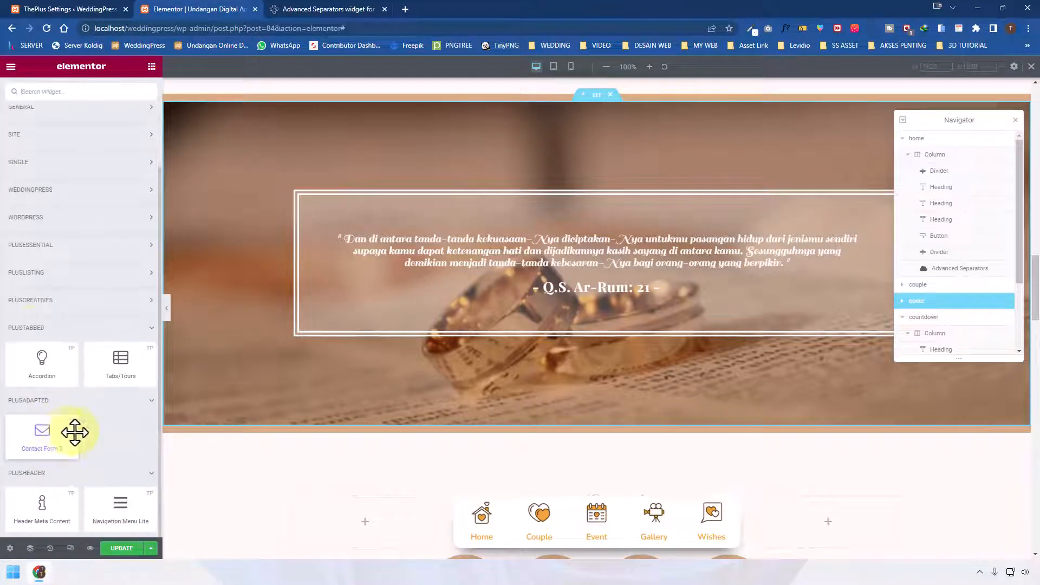
{"action": "left_click", "coordinate": [56, 302]}
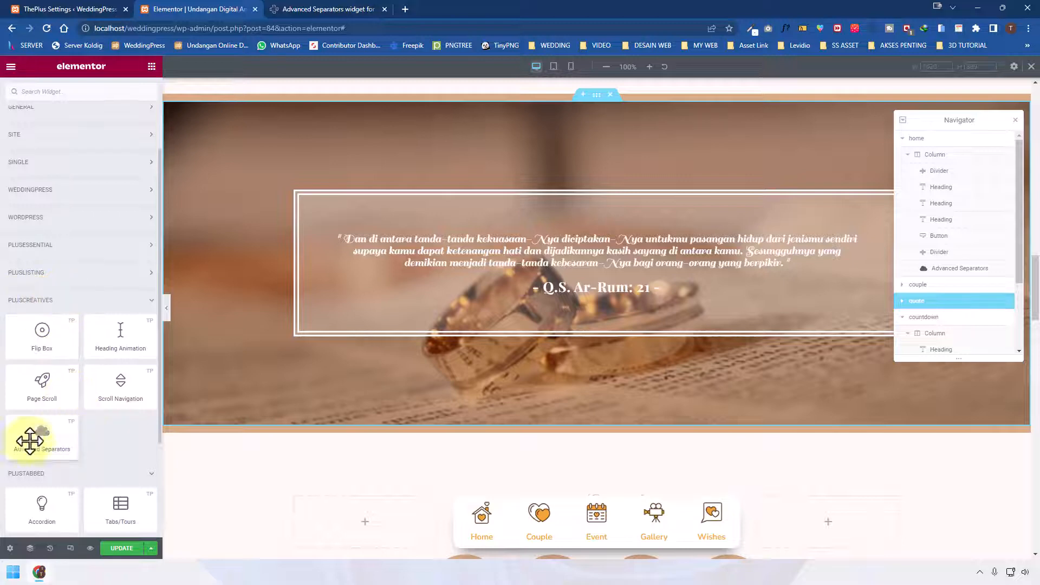
{"action": "left_click_drag", "start_coordinate": [74, 447], "coordinate": [590, 294]}
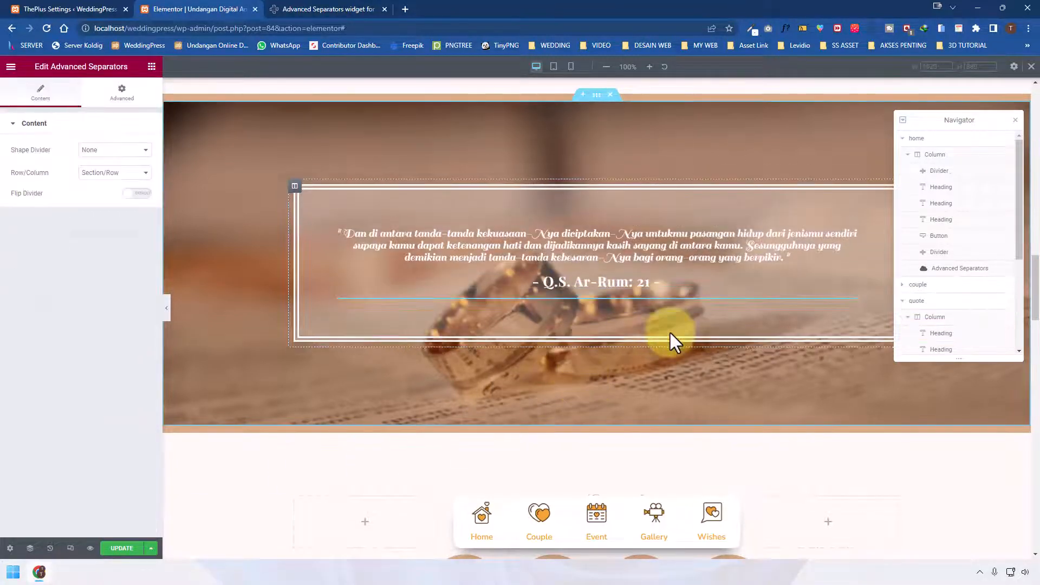
Set the new separator's shape divider to Wave and enable Flip Divider, comparing the flipped and unflipped waves
{"action": "left_click", "coordinate": [112, 154]}
{"action": "left_click", "coordinate": [113, 167]}
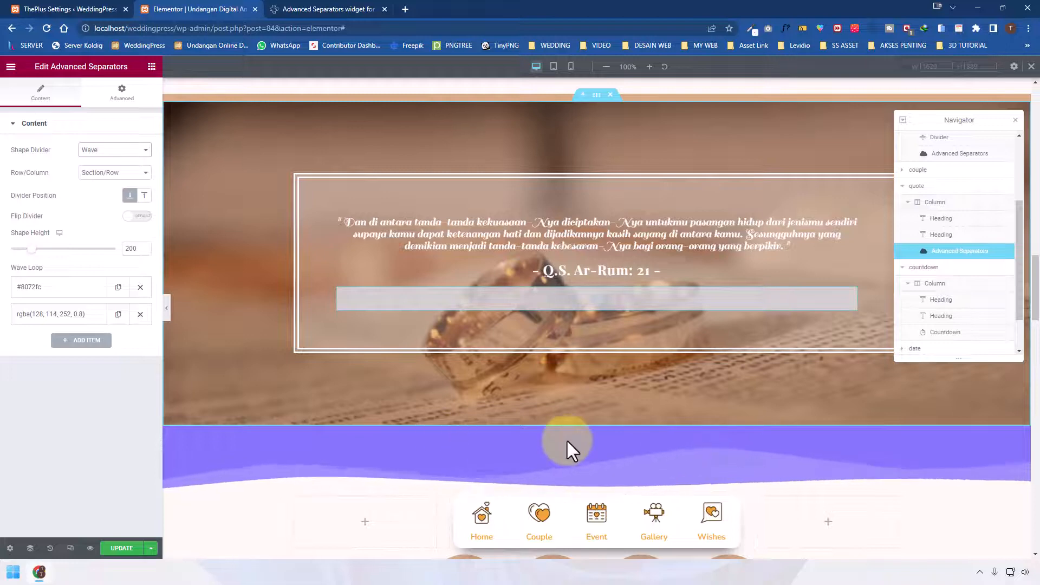
{"action": "left_click", "coordinate": [138, 216]}
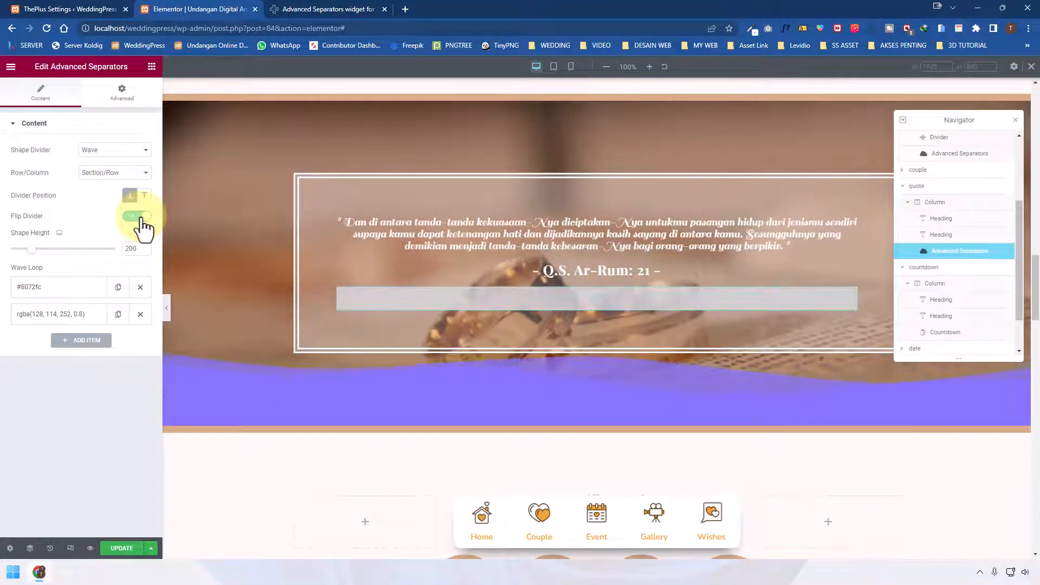
{"action": "left_click", "coordinate": [130, 217]}
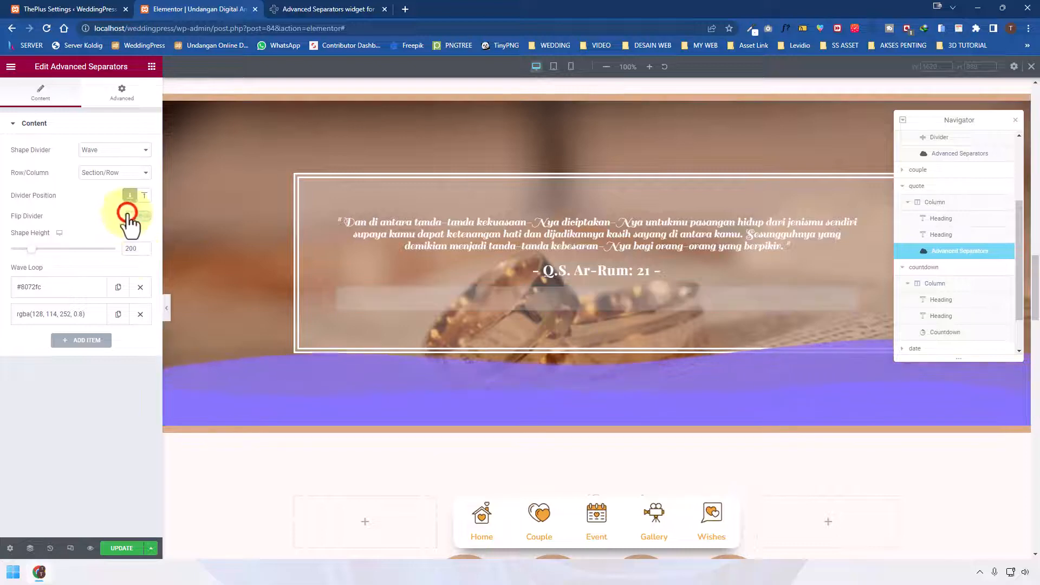
{"action": "scroll", "coordinate": [609, 388], "scroll_direction": "down", "scroll_amount": 4}
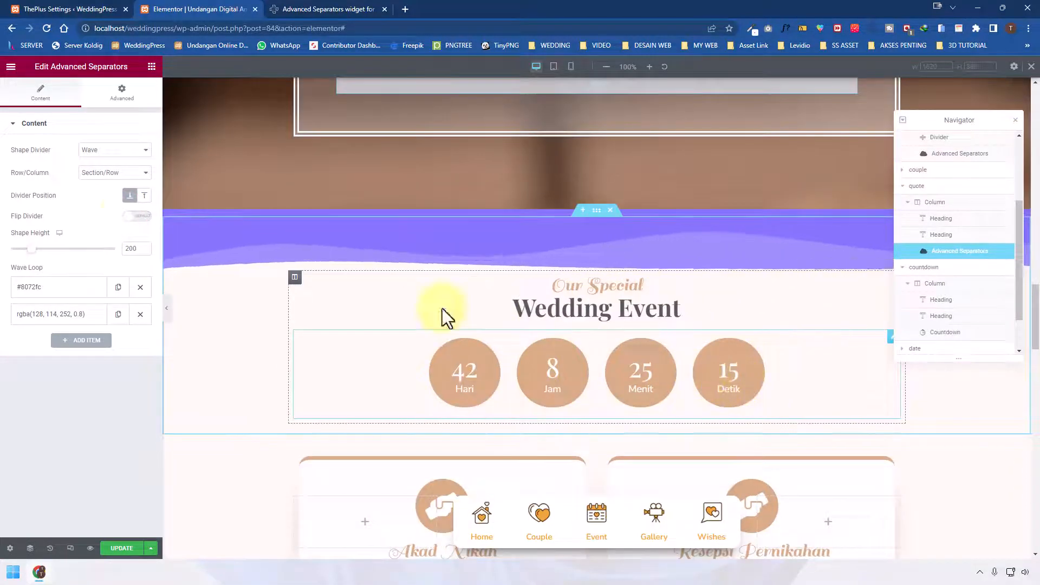
{"action": "left_click", "coordinate": [137, 216]}
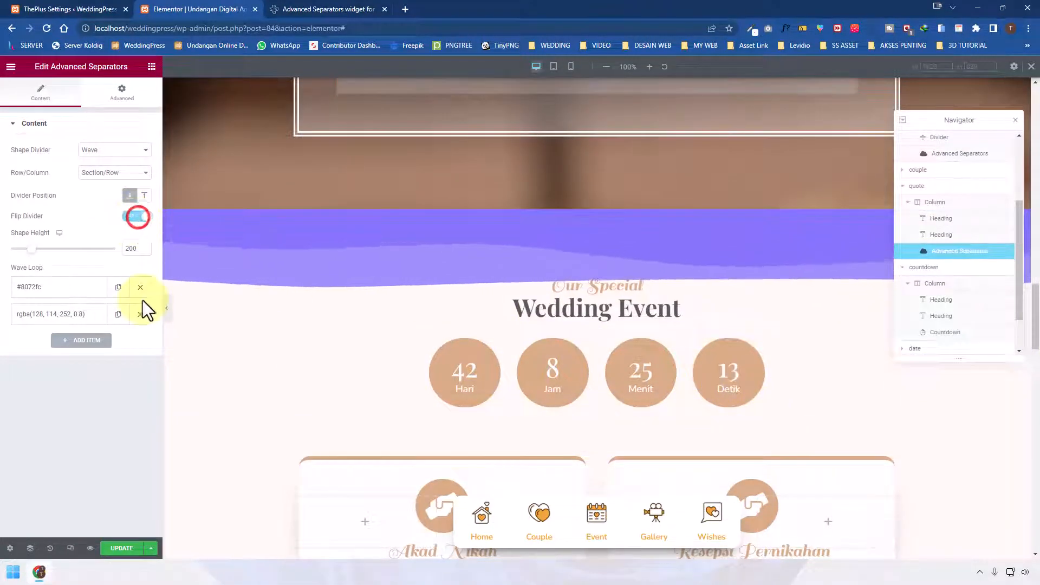
Try the Top divider position for the quote section's wave and restore the Bottom position
{"action": "scroll", "coordinate": [636, 279], "scroll_direction": "up", "scroll_amount": 5}
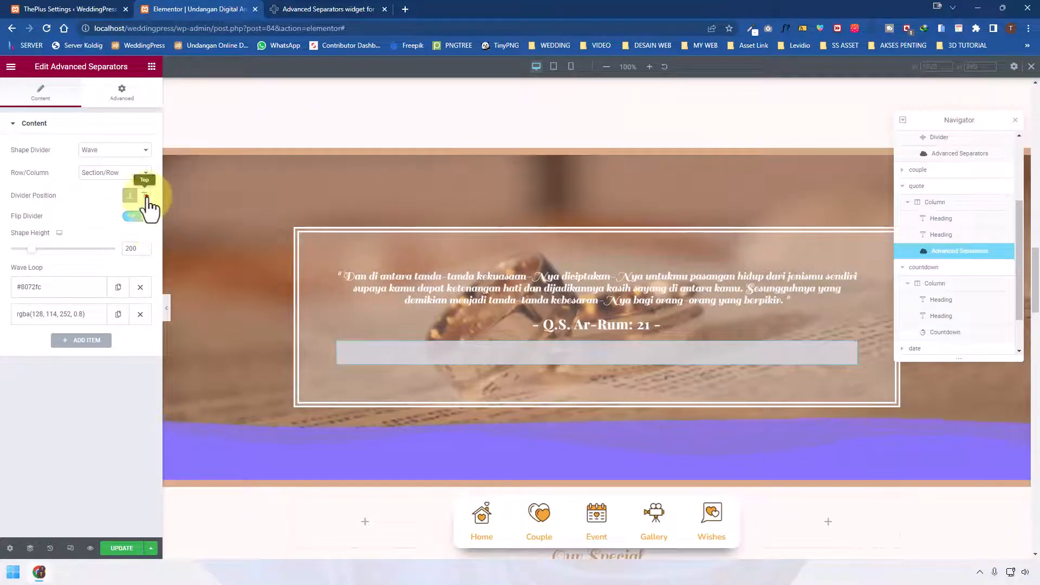
{"action": "left_click", "coordinate": [145, 196]}
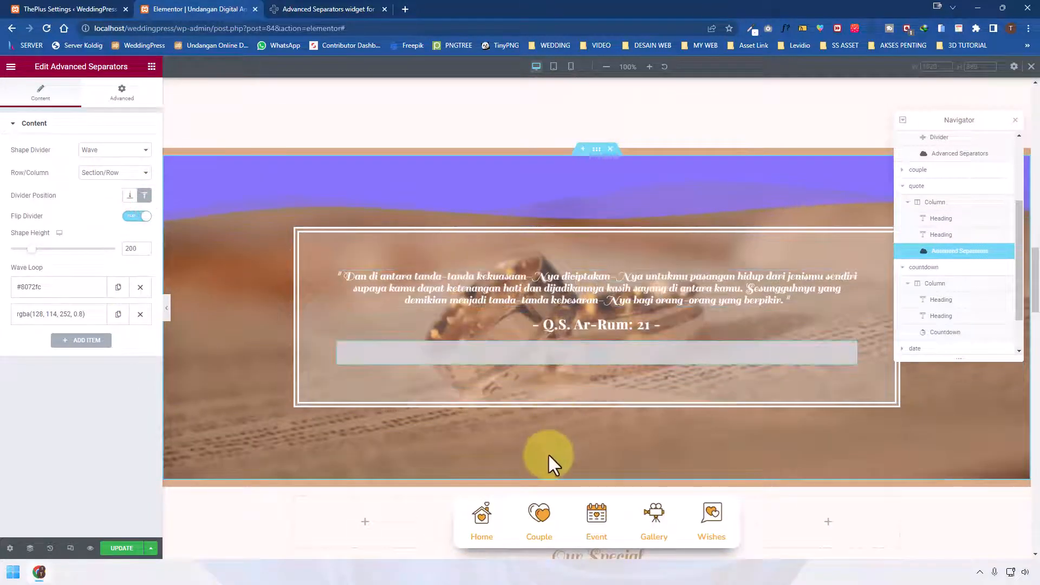
{"action": "left_click", "coordinate": [128, 195]}
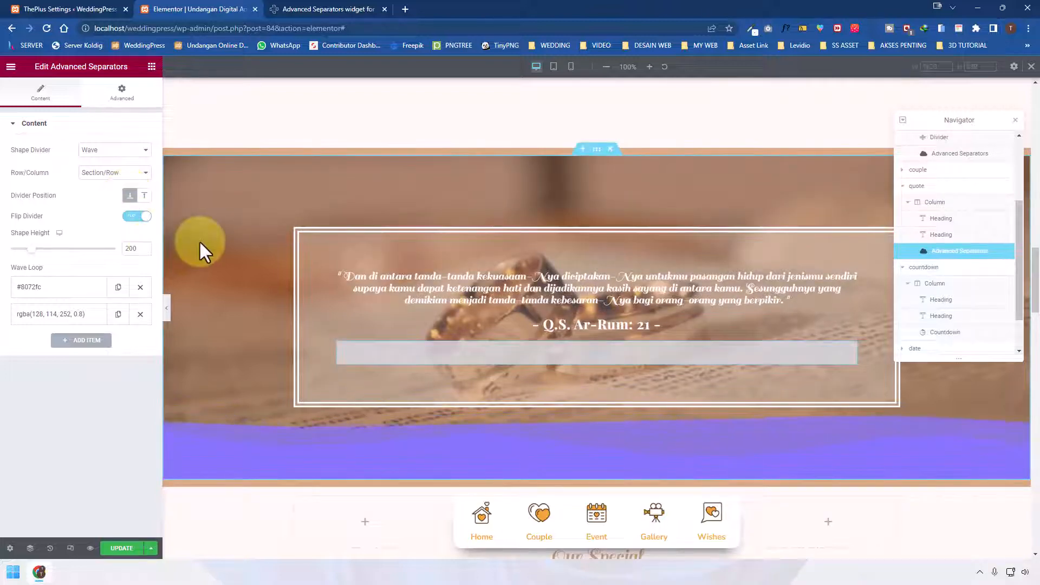
Replace the second Wave Loop item, rgba(128, 114, 252, 0.8), with a newly added wave item
{"action": "scroll", "coordinate": [229, 333], "scroll_direction": "down", "scroll_amount": 1}
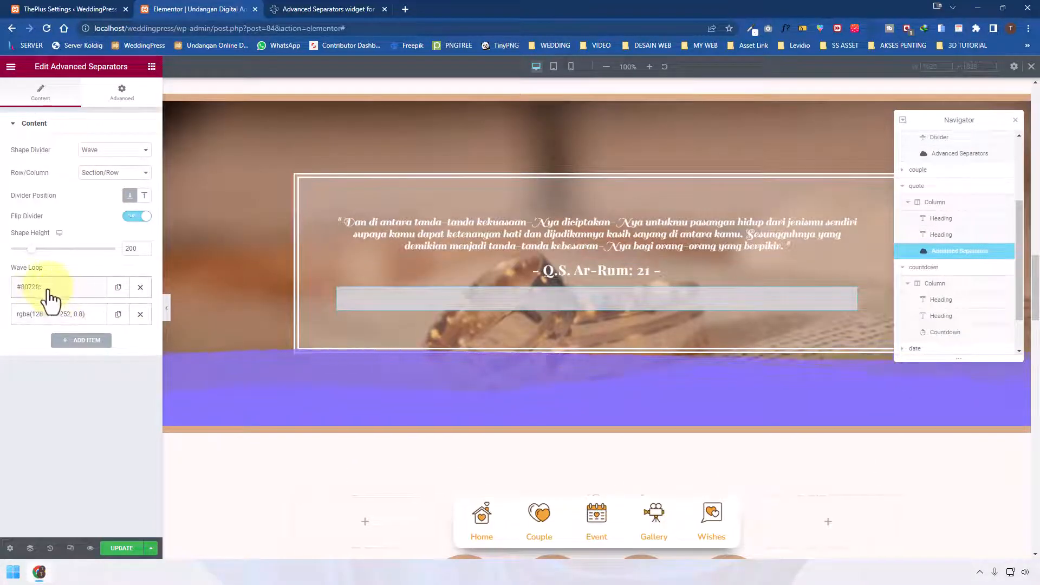
{"action": "left_click", "coordinate": [140, 315]}
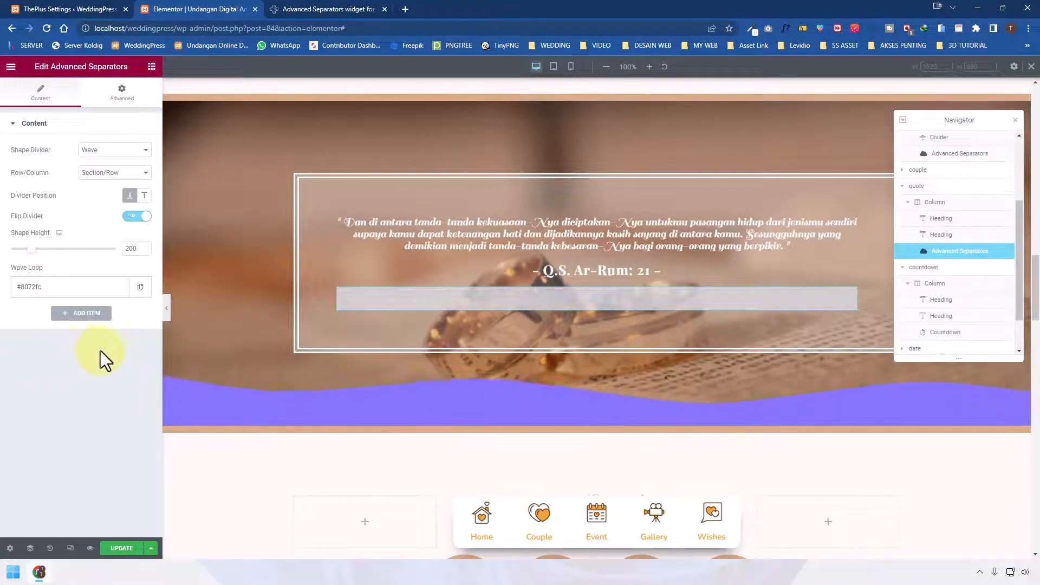
{"action": "left_click", "coordinate": [90, 314]}
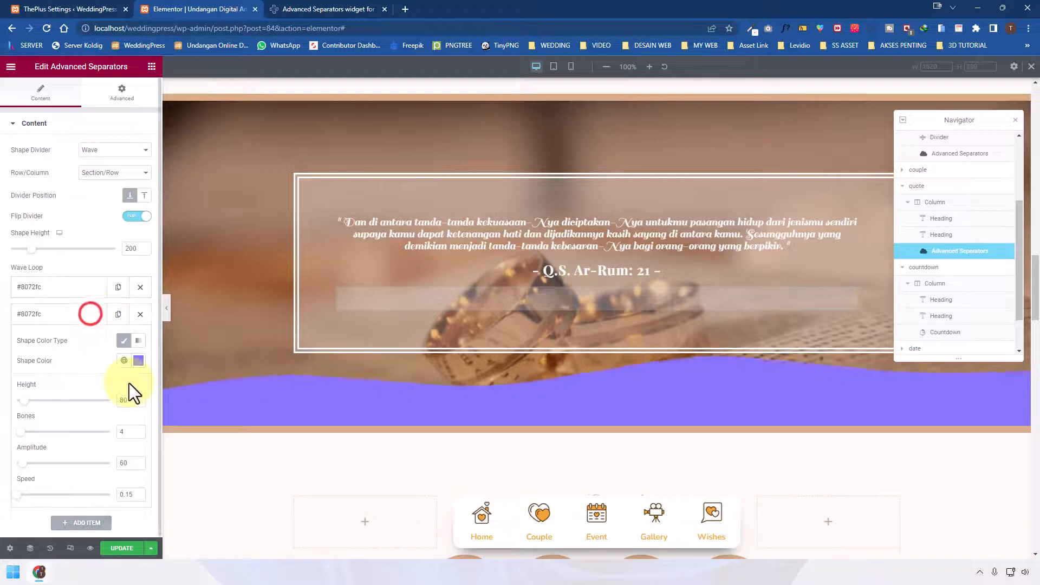
Try adding a third Wave Loop item to the quote section's separator, and remove it
{"action": "left_click", "coordinate": [78, 318]}
{"action": "left_click", "coordinate": [87, 341]}
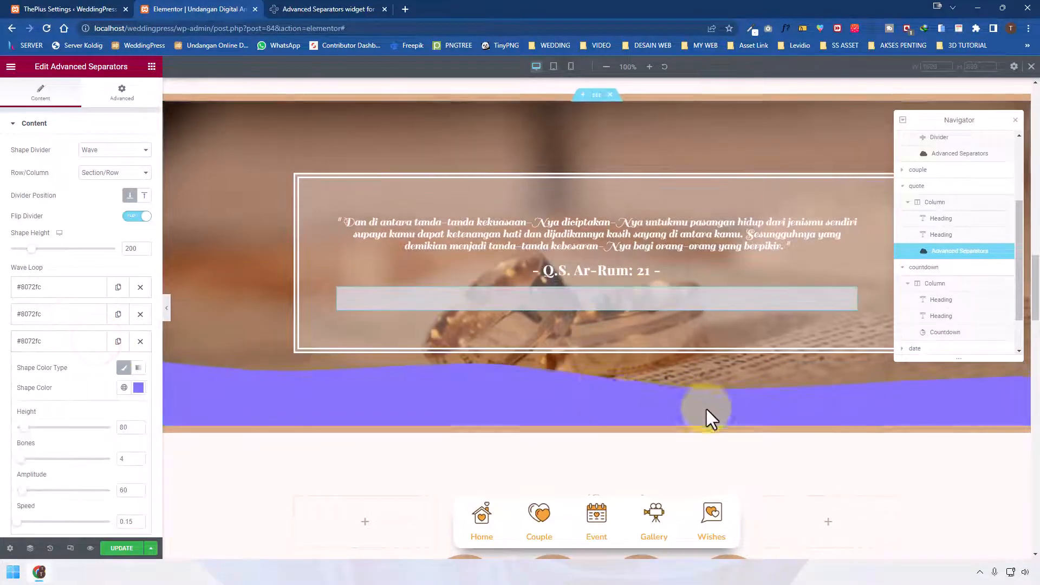
{"action": "left_click", "coordinate": [141, 341]}
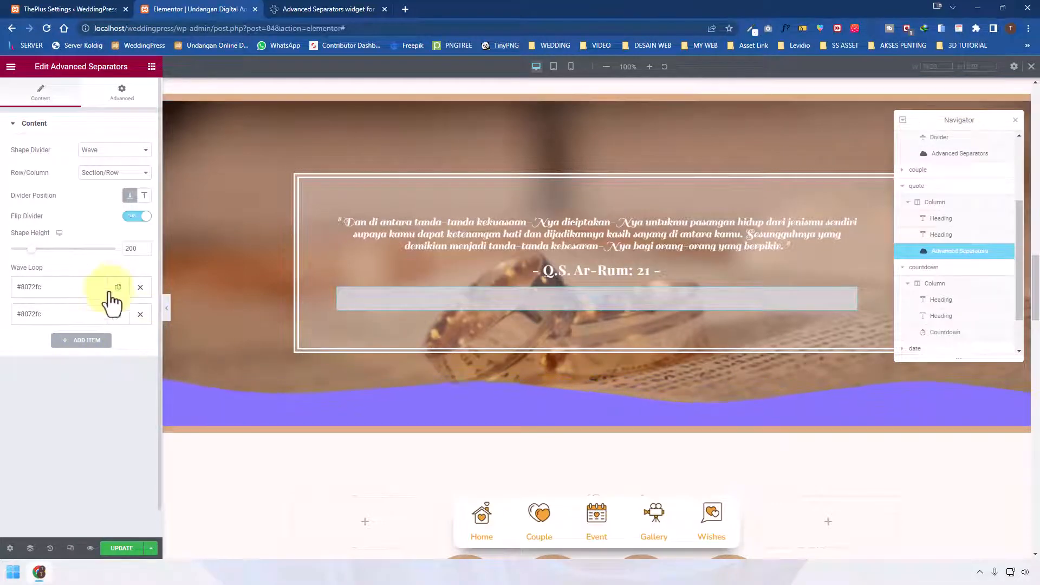
Copy the border color from the countdown section's style settings
{"action": "left_click", "coordinate": [596, 95]}
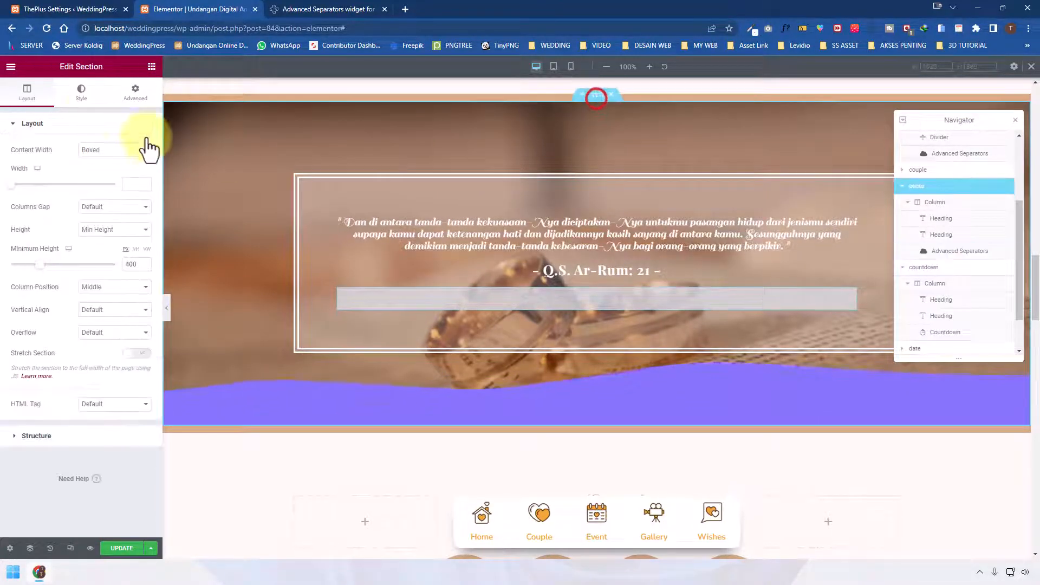
{"action": "left_click", "coordinate": [77, 90]}
{"action": "scroll", "coordinate": [623, 331], "scroll_direction": "down", "scroll_amount": 2}
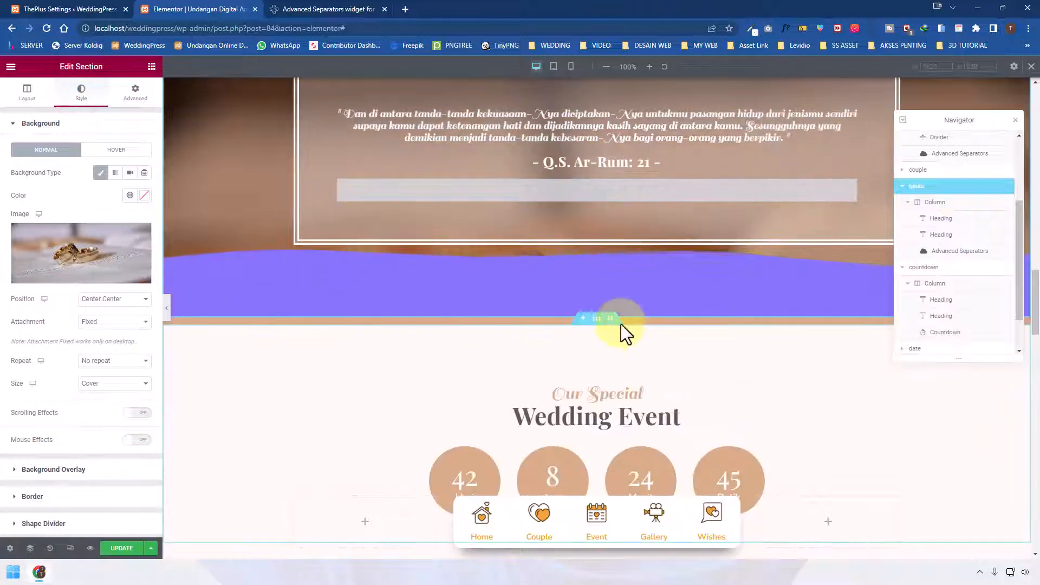
{"action": "left_click", "coordinate": [600, 321]}
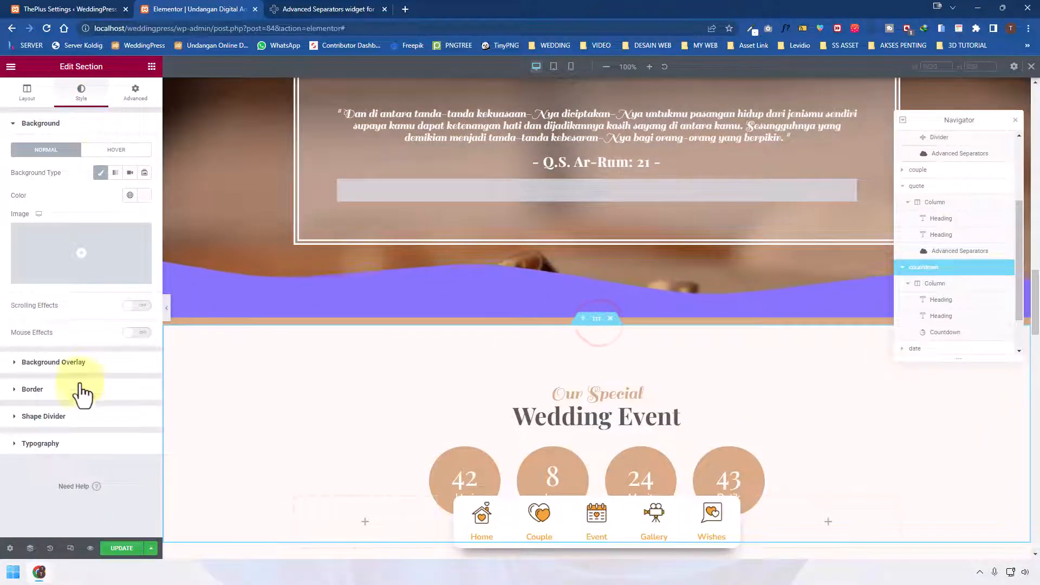
{"action": "left_click", "coordinate": [79, 389]}
{"action": "left_click", "coordinate": [144, 292]}
{"action": "left_click", "coordinate": [144, 291]}
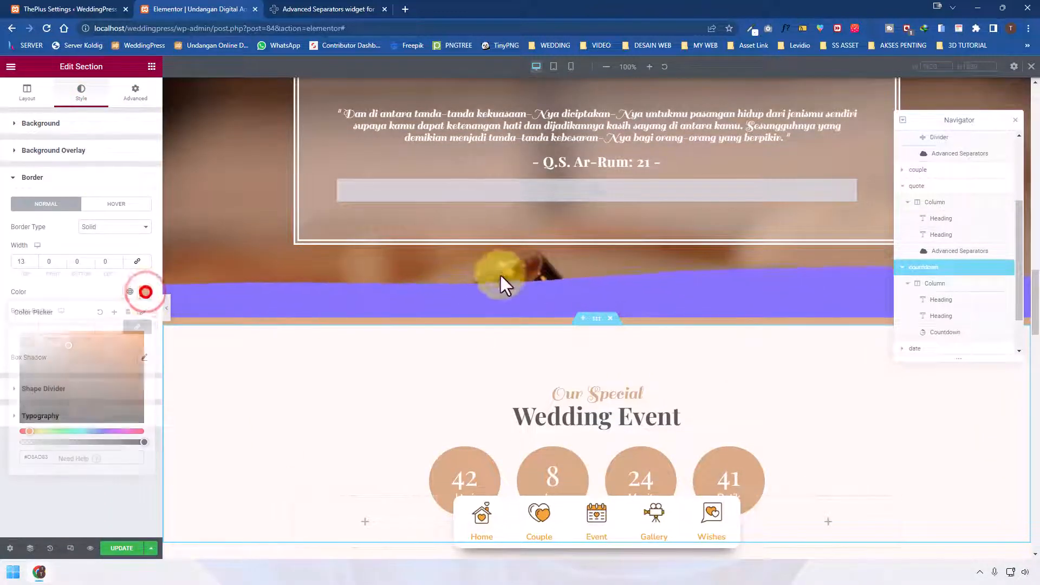
Set the first Wave Loop item's shape color in the quote section's separator to #D8AD83
{"action": "scroll", "coordinate": [509, 255], "scroll_direction": "up", "scroll_amount": 4}
{"action": "left_click", "coordinate": [597, 205]}
{"action": "left_click", "coordinate": [588, 413]}
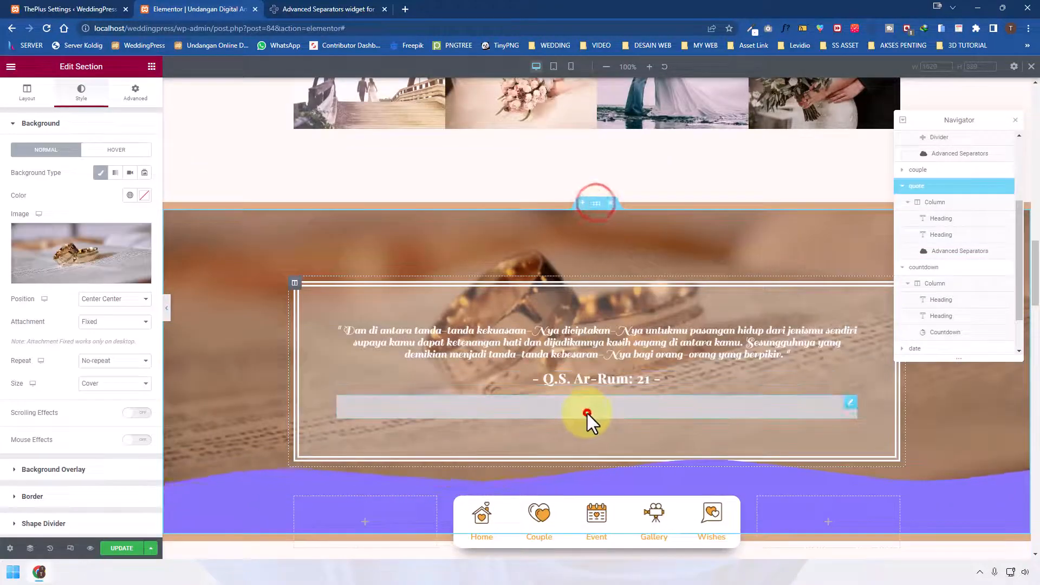
{"action": "left_click", "coordinate": [142, 216]}
{"action": "left_click", "coordinate": [66, 290]}
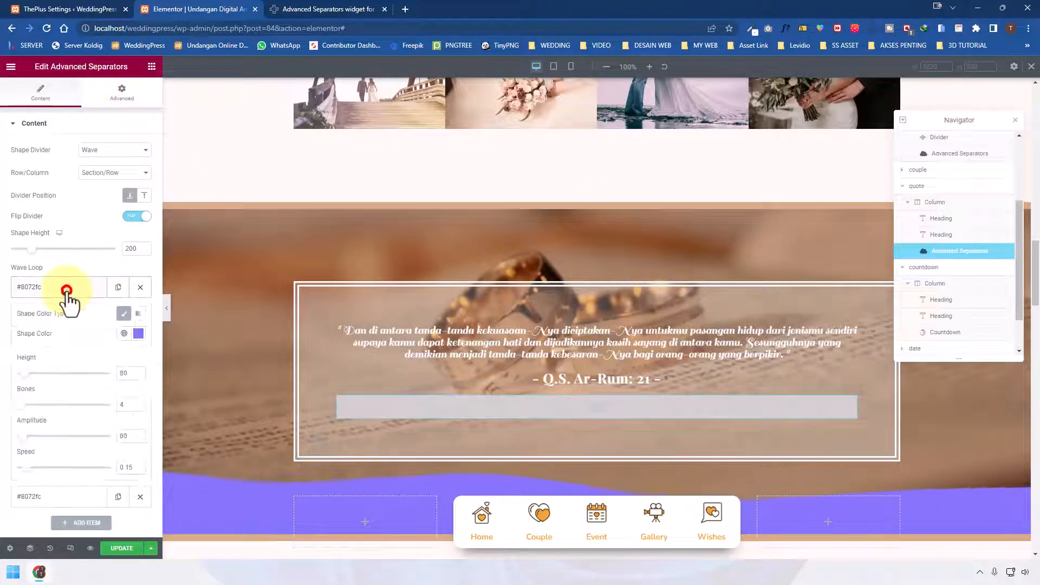
{"action": "left_click", "coordinate": [139, 334]}
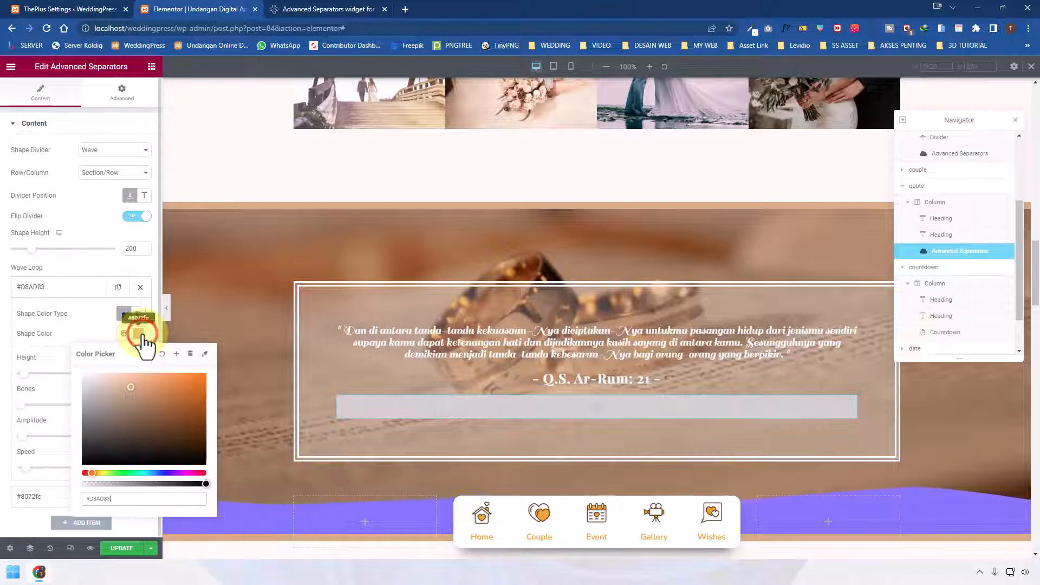
Delete the second Wave Loop item, colored #8072fc, from the quote section's separator
{"action": "scroll", "coordinate": [510, 316], "scroll_direction": "down", "scroll_amount": 5}
{"action": "left_click", "coordinate": [68, 282]}
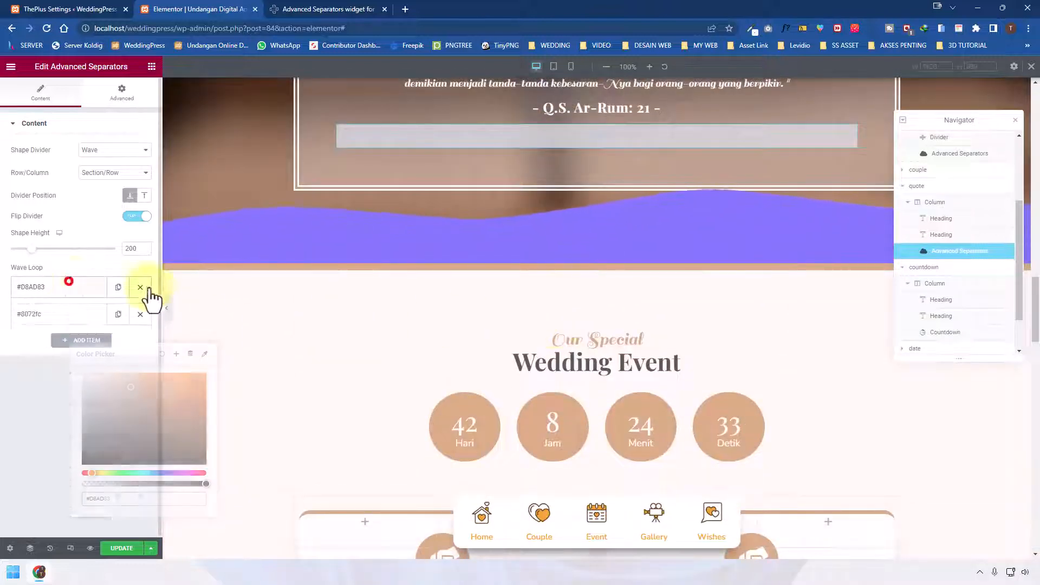
{"action": "left_click", "coordinate": [140, 313]}
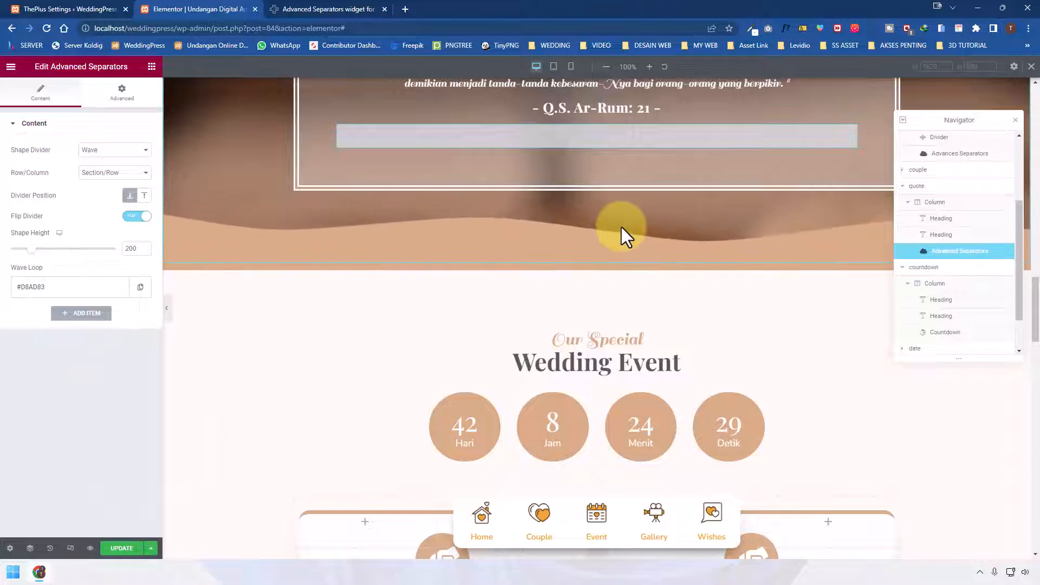
Lower the opacity of the remaining wave's shape color, giving #D8AD83C4
{"action": "left_click", "coordinate": [82, 286]}
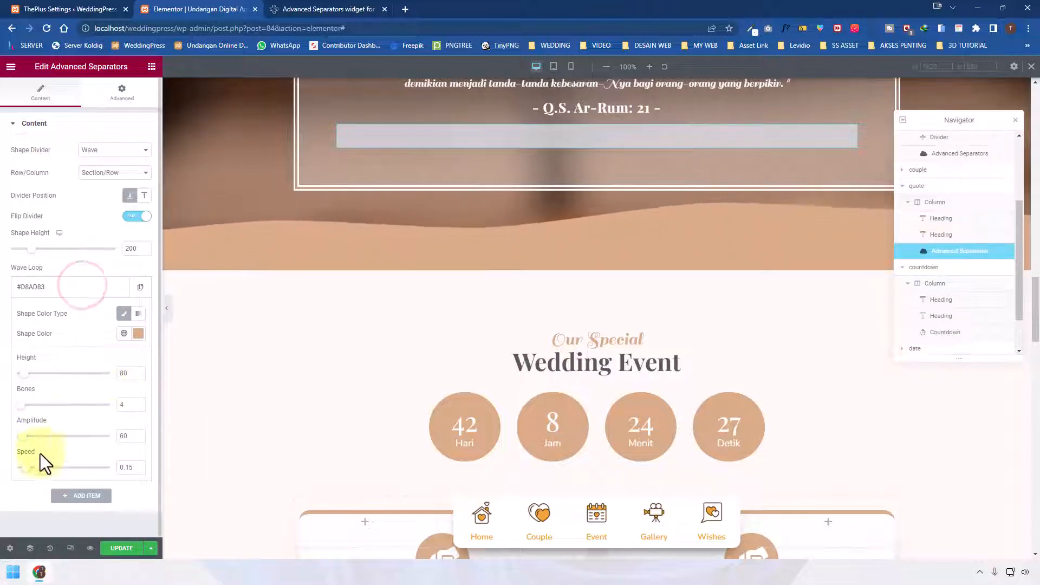
{"action": "left_click", "coordinate": [139, 333]}
{"action": "left_click_drag", "start_coordinate": [206, 484], "coordinate": [177, 484]}
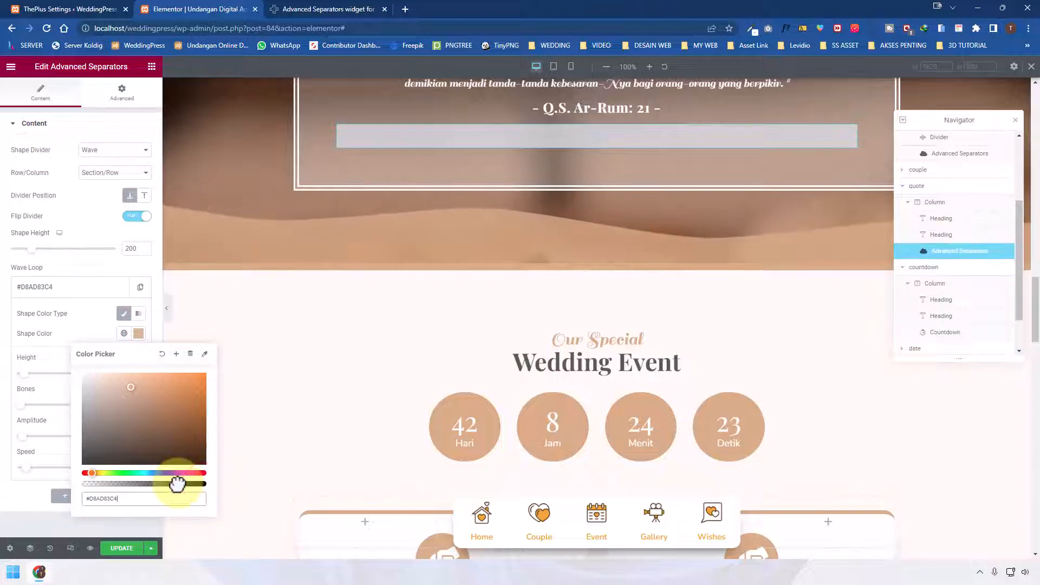
{"action": "left_click", "coordinate": [82, 287]}
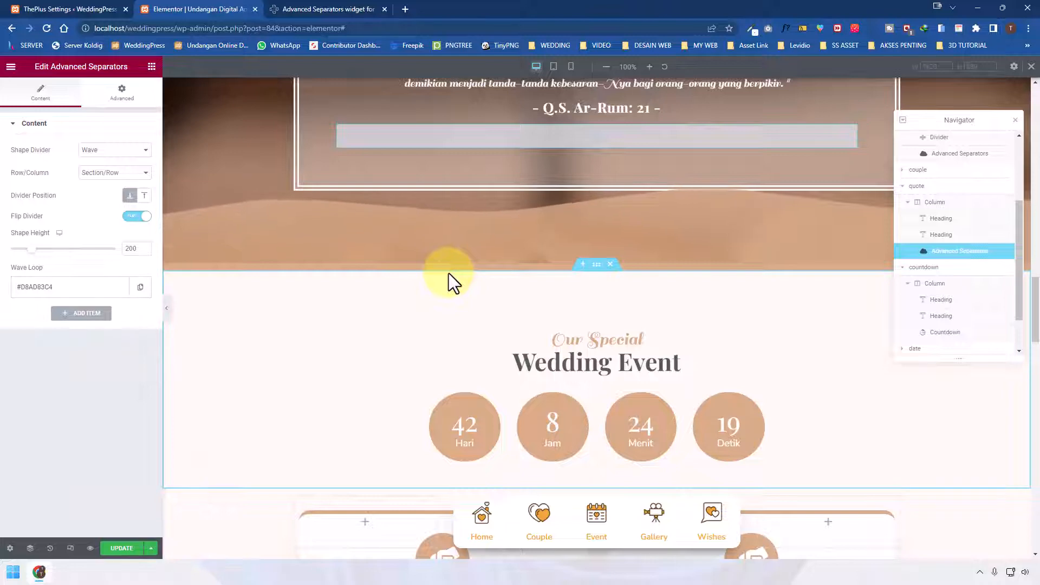
{"action": "scroll", "coordinate": [437, 243], "scroll_direction": "up", "scroll_amount": 1}
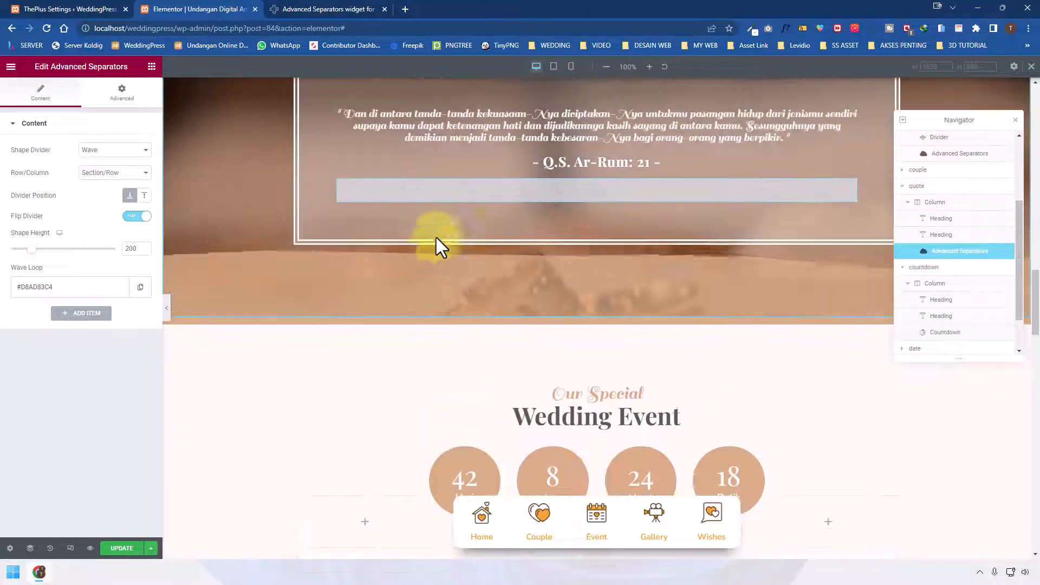
Set the wave's Height to 55 and close the Navigator
{"action": "left_click", "coordinate": [37, 285]}
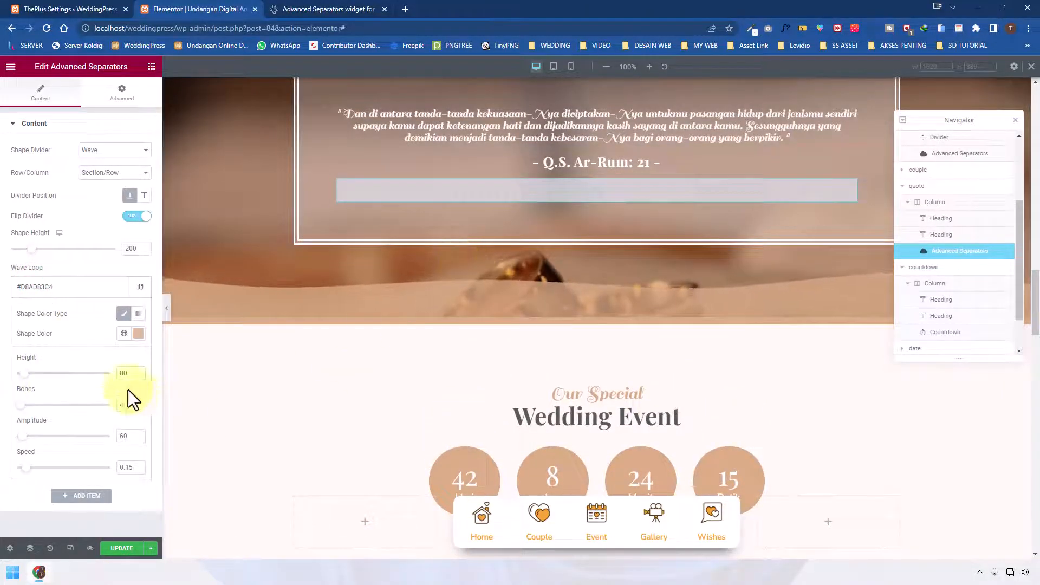
{"action": "mouse_move", "coordinate": [25, 373]}
{"action": "left_mouse_down"}
{"action": "mouse_move", "coordinate": [60, 374]}
{"action": "mouse_move", "coordinate": [25, 374]}
{"action": "left_mouse_up"}
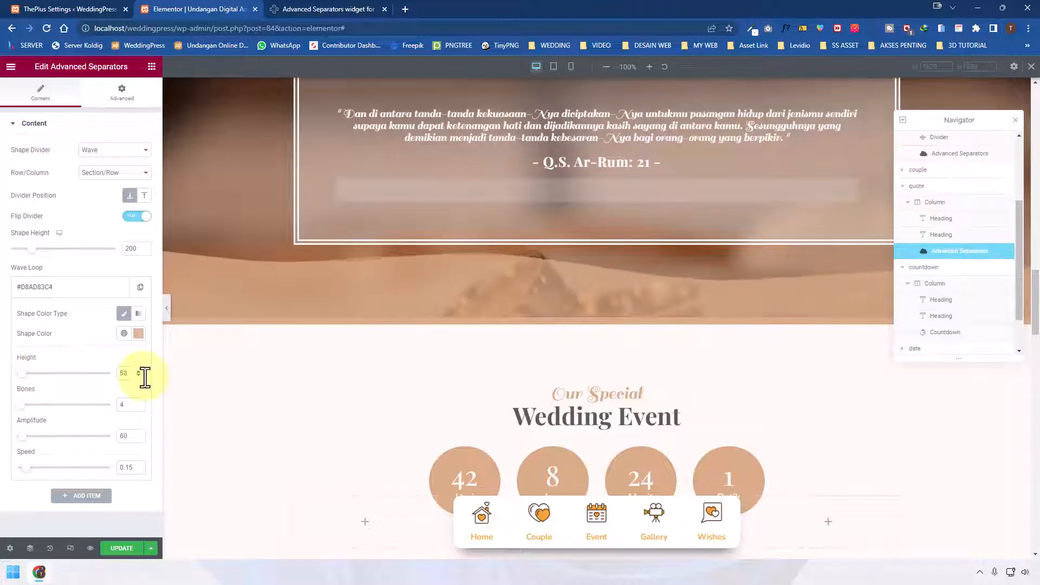
{"action": "left_click_drag", "start_coordinate": [127, 372], "coordinate": [74, 373]}
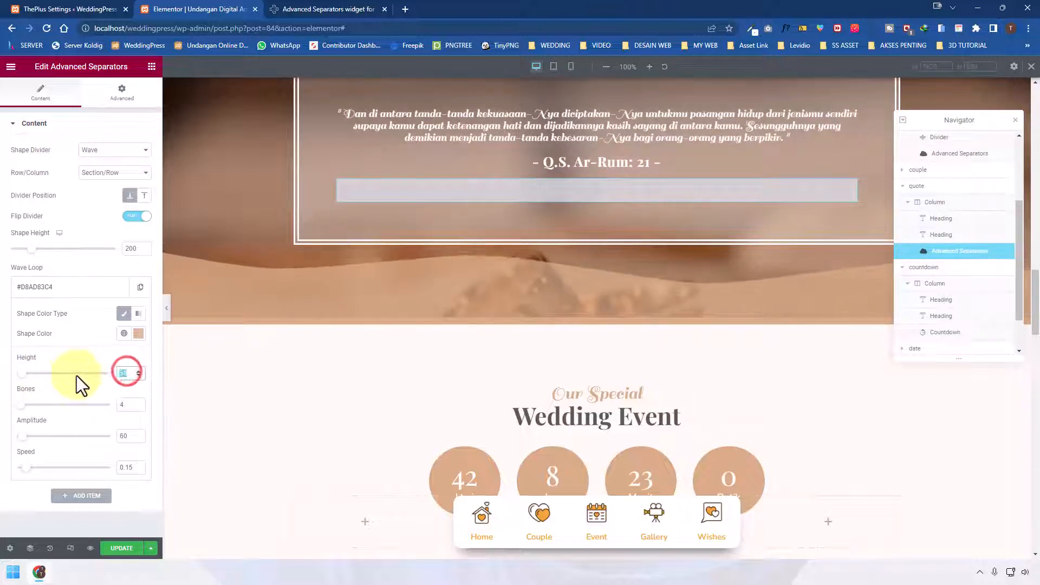
{"action": "type", "text": "55"}
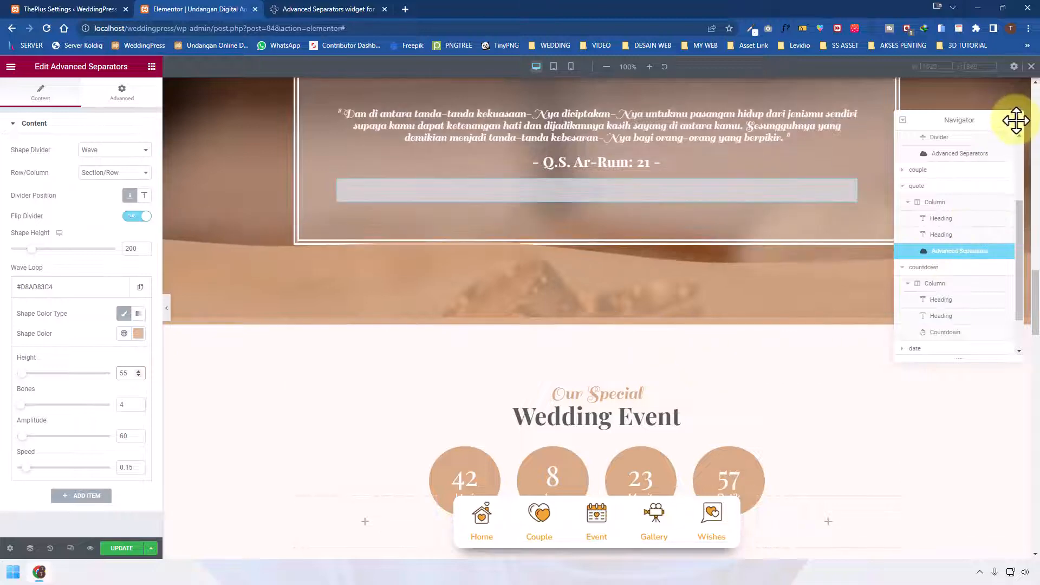
{"action": "left_click", "coordinate": [1016, 121]}
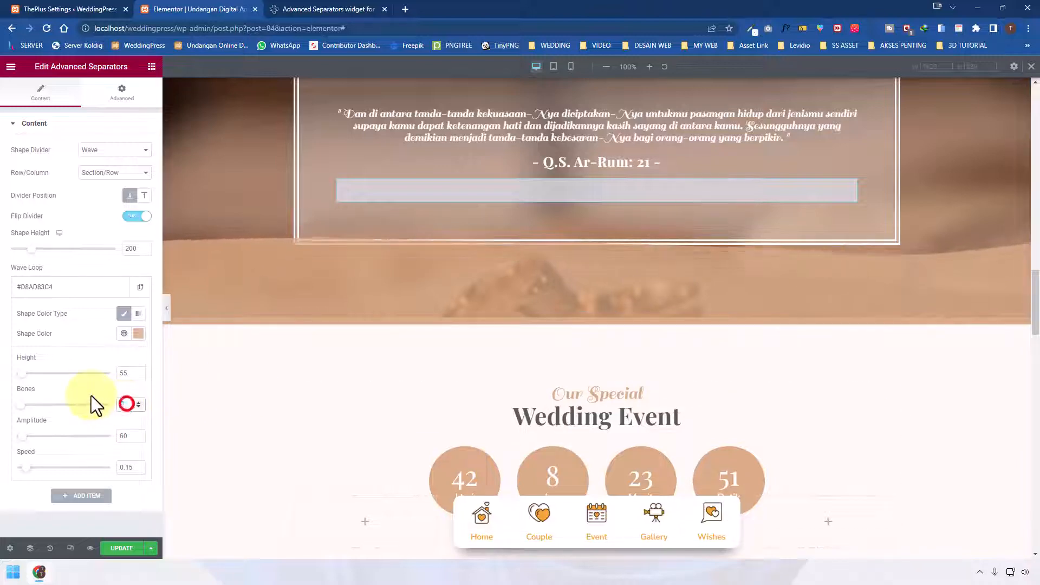
Try 10 for the wave's Bones and settle on 3
{"action": "type", "text": "10"}
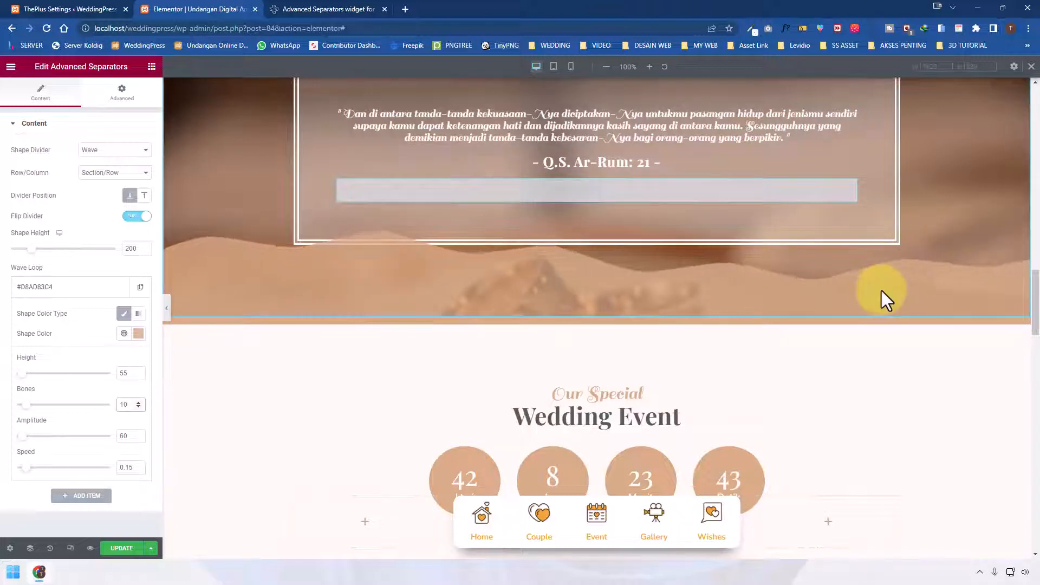
{"action": "double_click", "coordinate": [125, 406]}
{"action": "type", "text": "3"}
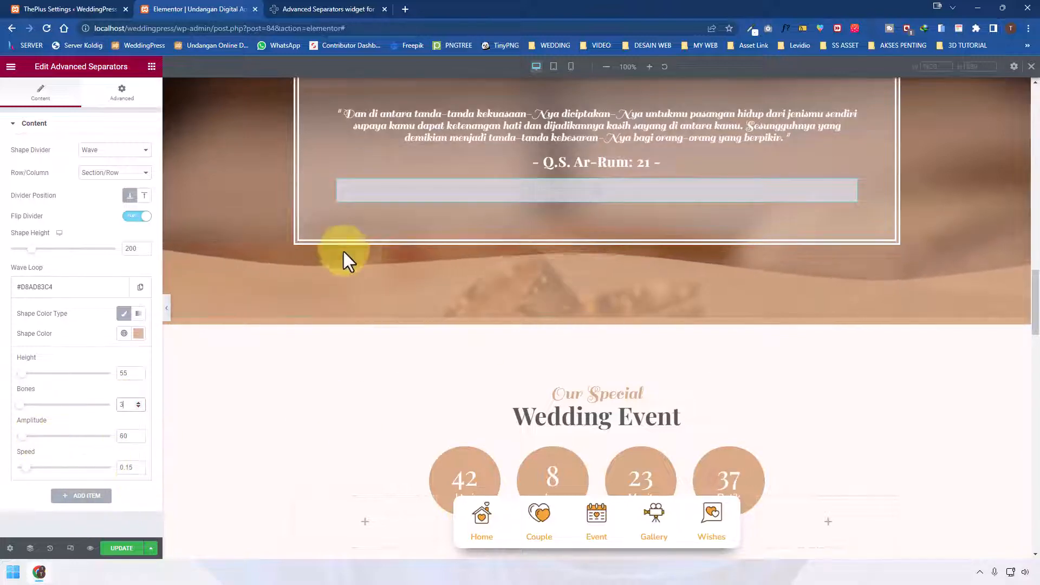
Try Amplitude values of 30 and 216 and Speed values of 0.1 and 0.18 on the wave
{"action": "left_click", "coordinate": [20, 436]}
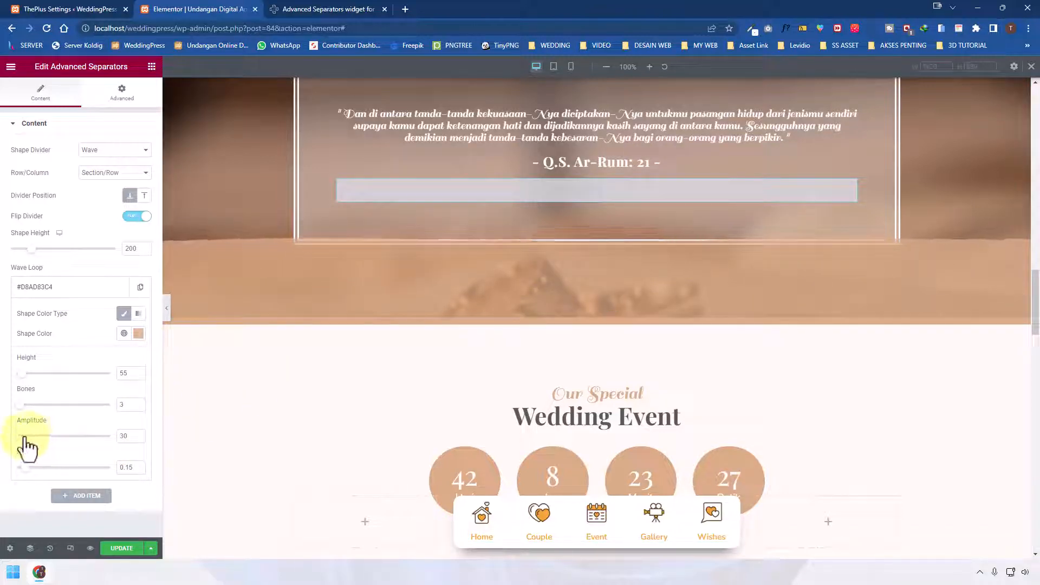
{"action": "left_click_drag", "start_coordinate": [22, 436], "coordinate": [36, 436]}
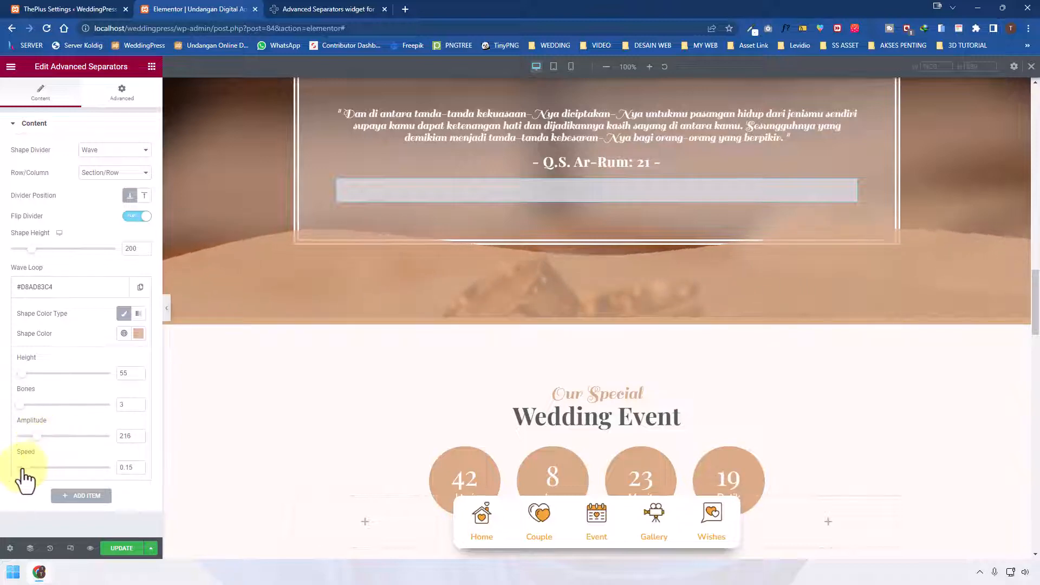
{"action": "left_click_drag", "start_coordinate": [21, 469], "coordinate": [20, 468]}
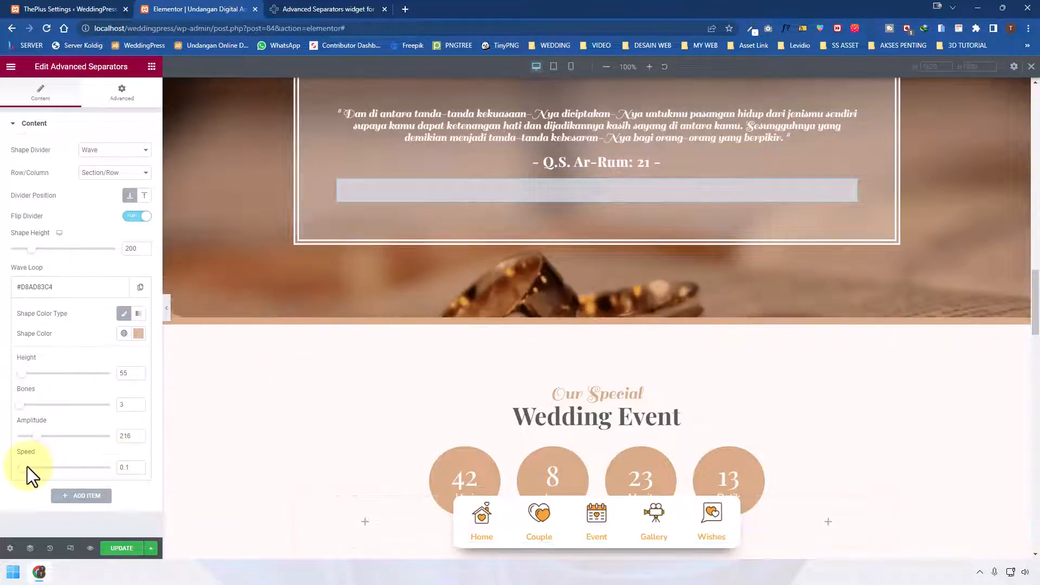
{"action": "left_click_drag", "start_coordinate": [27, 466], "coordinate": [28, 467]}
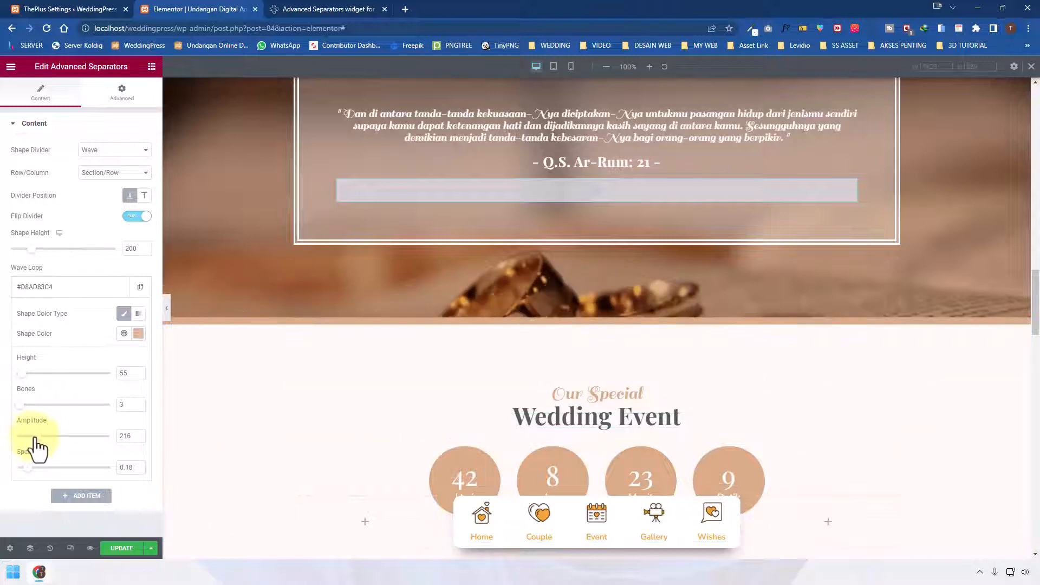
Set the wave's Amplitude to 50 and its Speed to 0.15
{"action": "left_click_drag", "start_coordinate": [36, 436], "coordinate": [24, 448]}
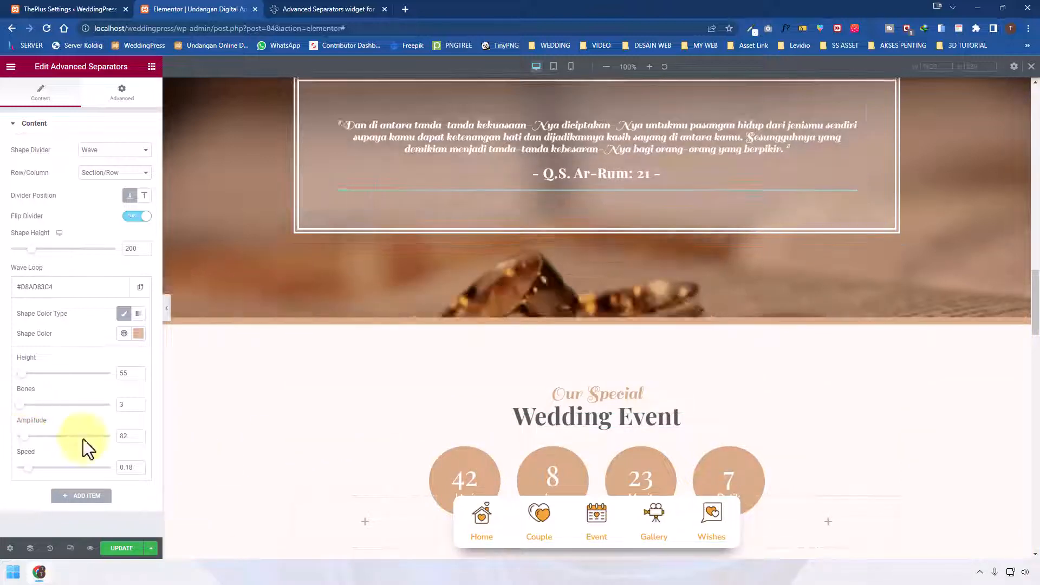
{"action": "double_click", "coordinate": [129, 435]}
{"action": "type", "text": "50"}
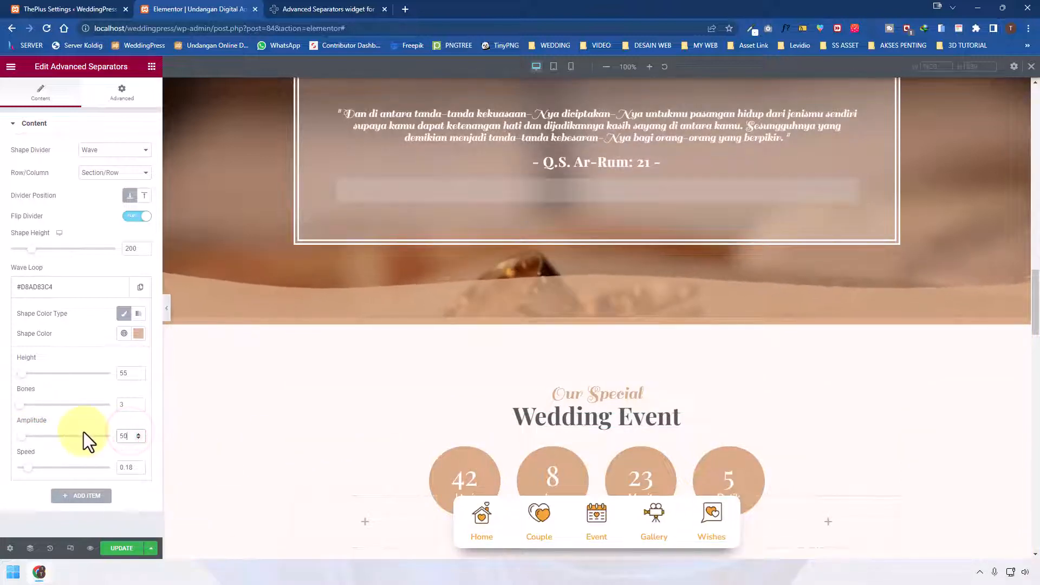
{"action": "left_click", "coordinate": [137, 467]}
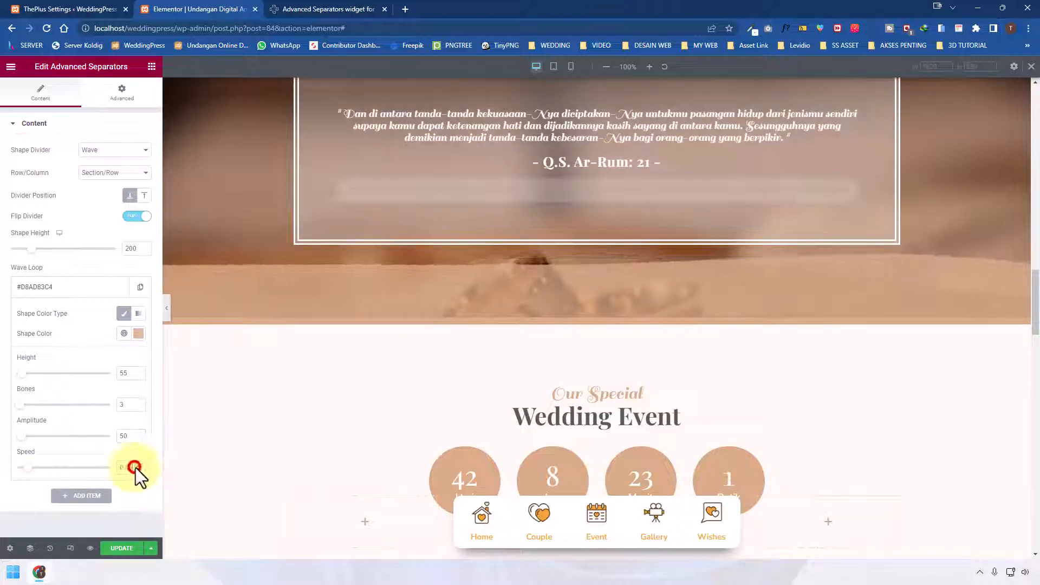
{"action": "left_click", "coordinate": [137, 468]}
{"action": "left_click", "coordinate": [138, 469]}
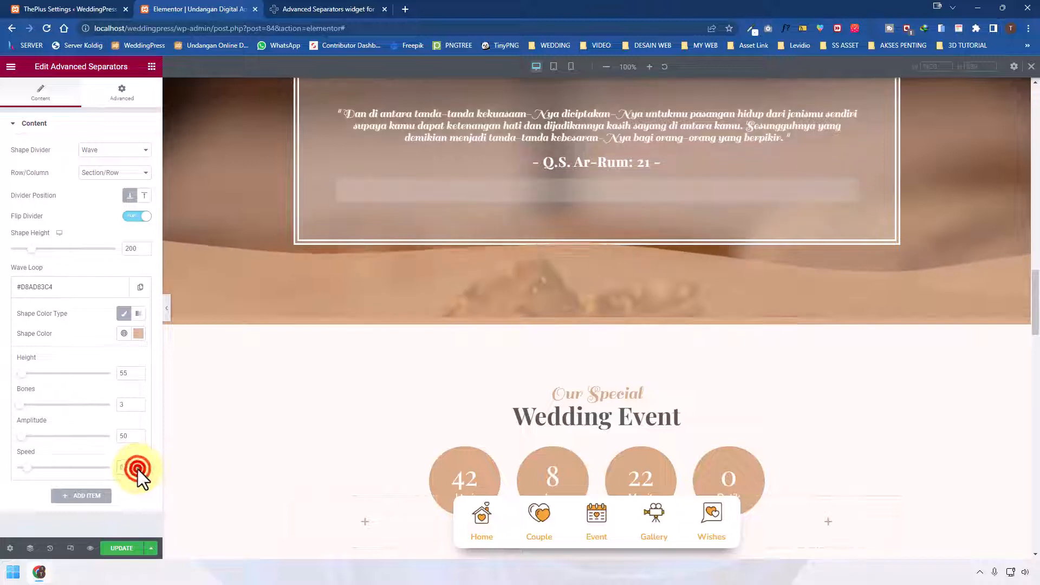
{"action": "left_click", "coordinate": [138, 469]}
{"action": "left_click", "coordinate": [138, 469]}
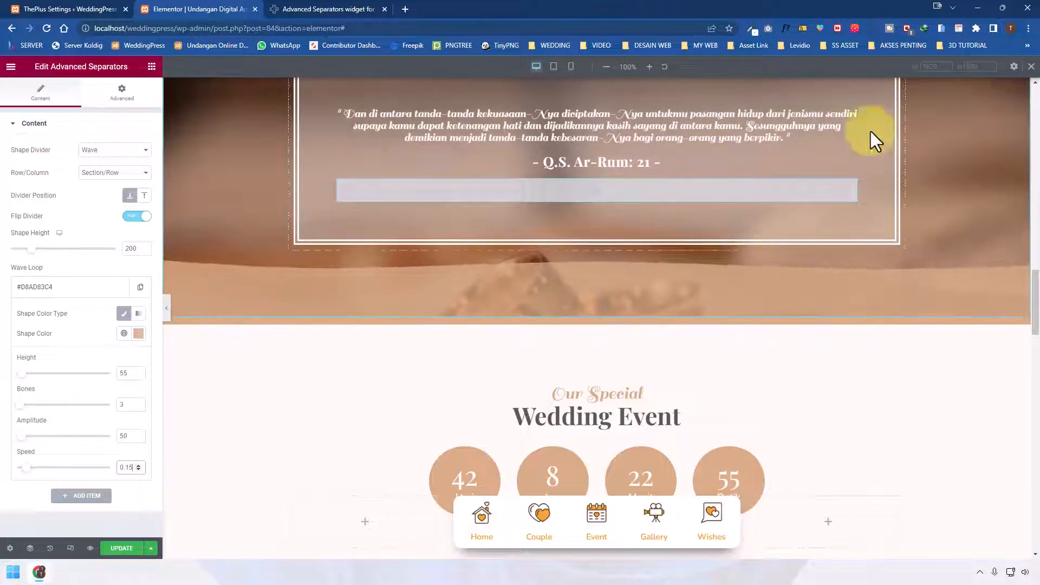
Check the quote section's wave in tablet and mobile views, and examine the opening and quote section waves on the page preview
{"action": "left_click", "coordinate": [555, 66]}
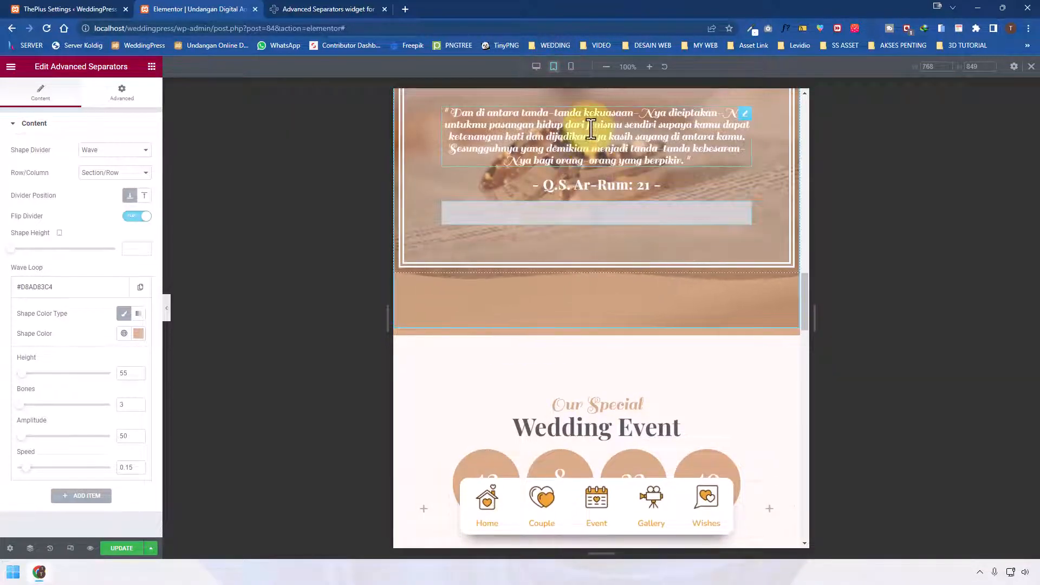
{"action": "left_click", "coordinate": [571, 65]}
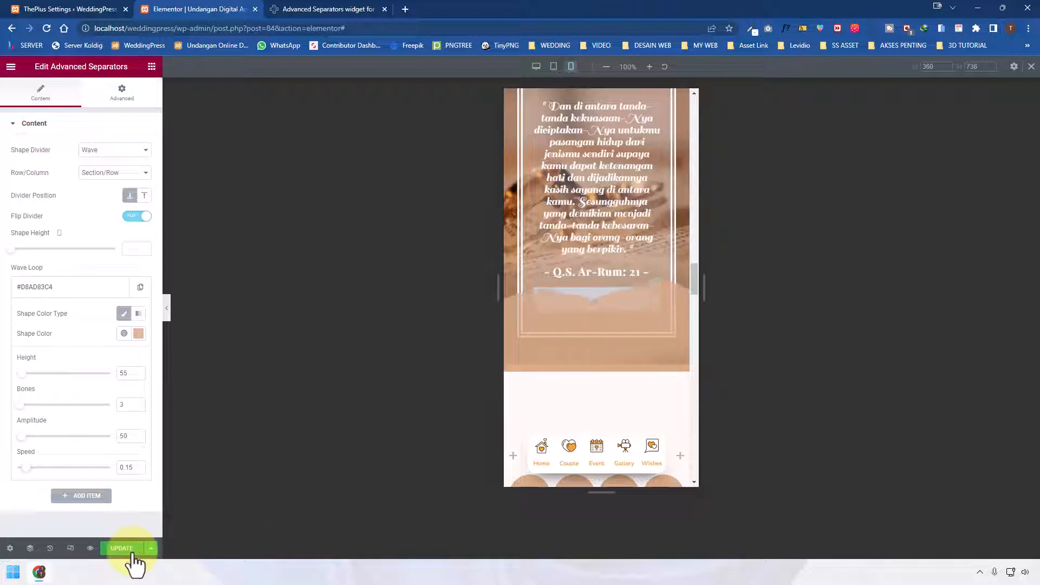
{"action": "left_click", "coordinate": [91, 548]}
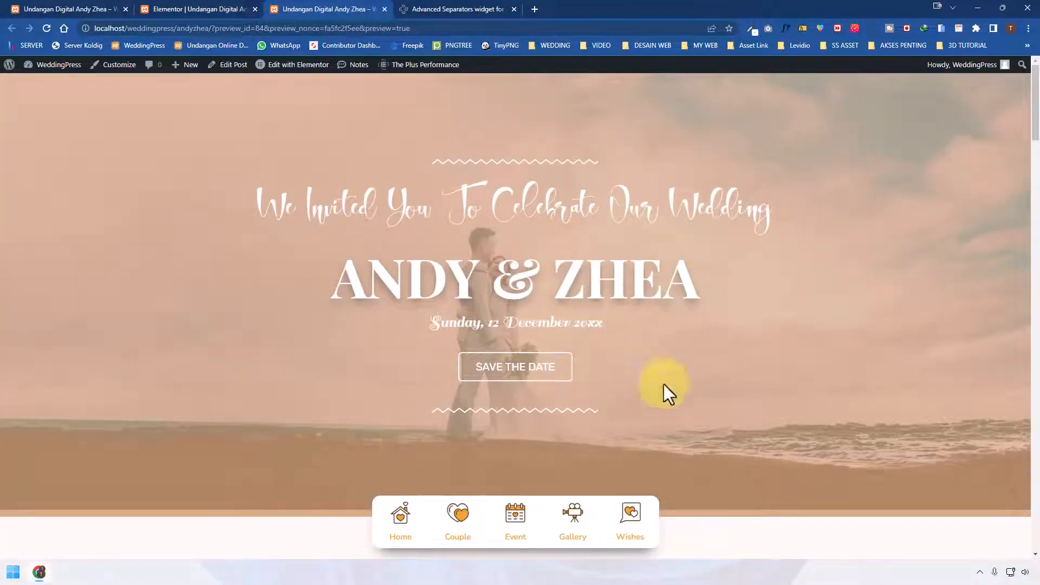
{"action": "scroll", "coordinate": [563, 413], "scroll_direction": "down", "scroll_amount": 7}
{"action": "scroll", "coordinate": [341, 148], "scroll_direction": "up", "scroll_amount": 4}
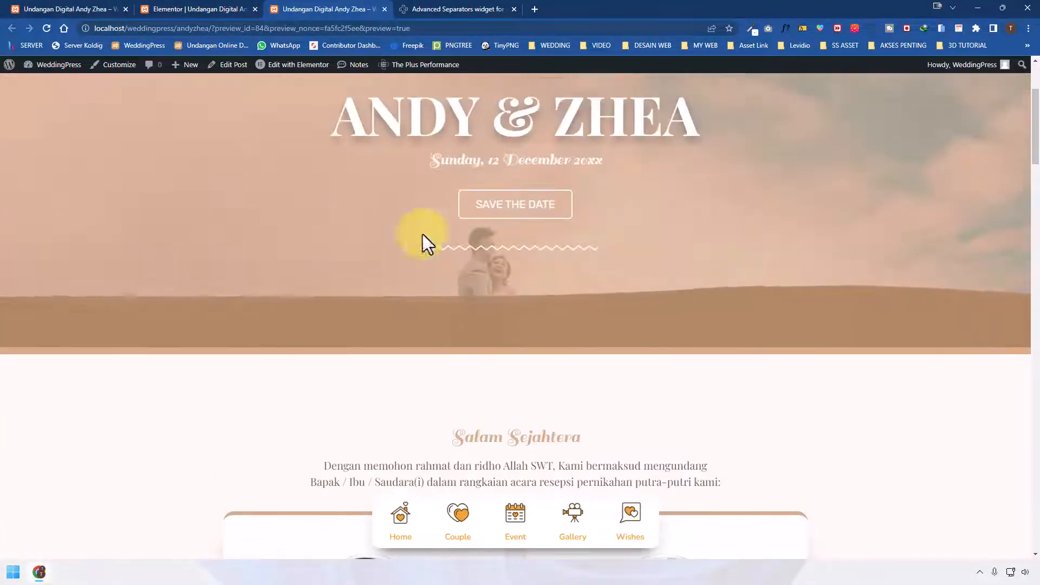
{"action": "scroll", "coordinate": [425, 241], "scroll_direction": "down", "scroll_amount": 4}
{"action": "scroll", "coordinate": [586, 281], "scroll_direction": "down", "scroll_amount": 15}
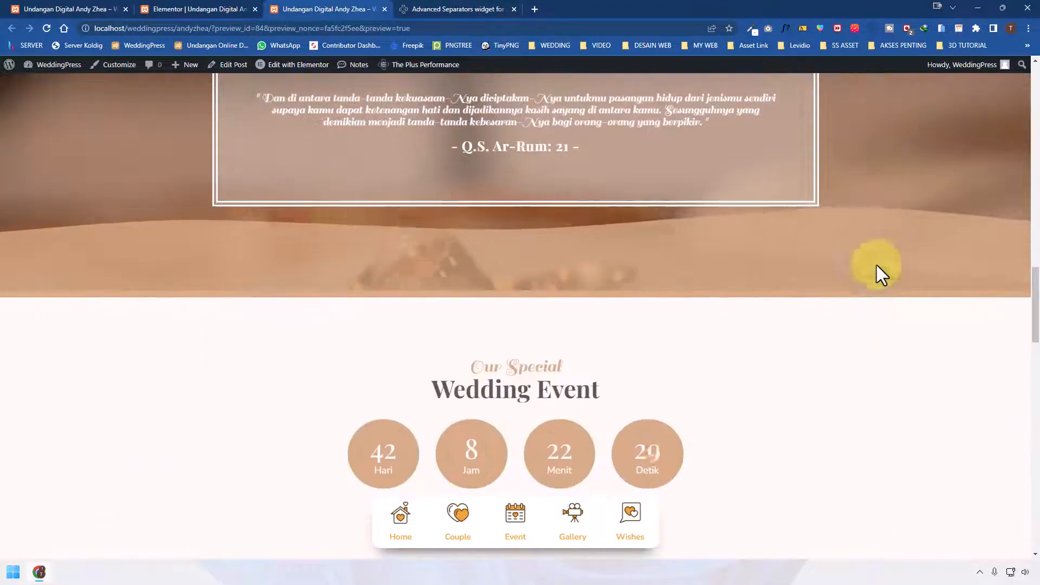